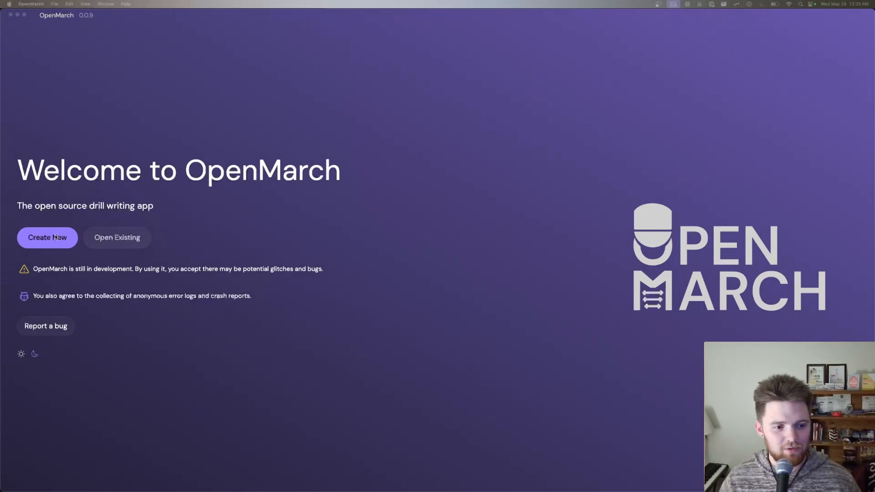
Step: Create a new drill file named qwerty.dots in the gunk folder
click(47, 238)
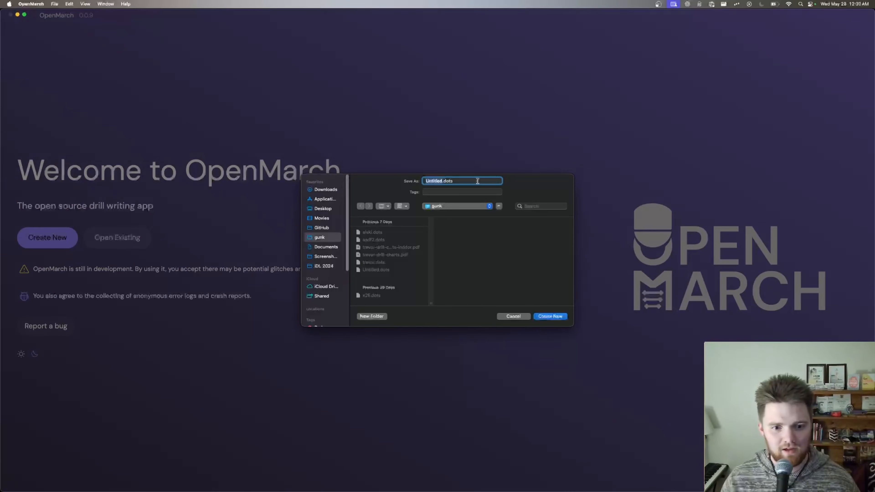
text(qwerty)
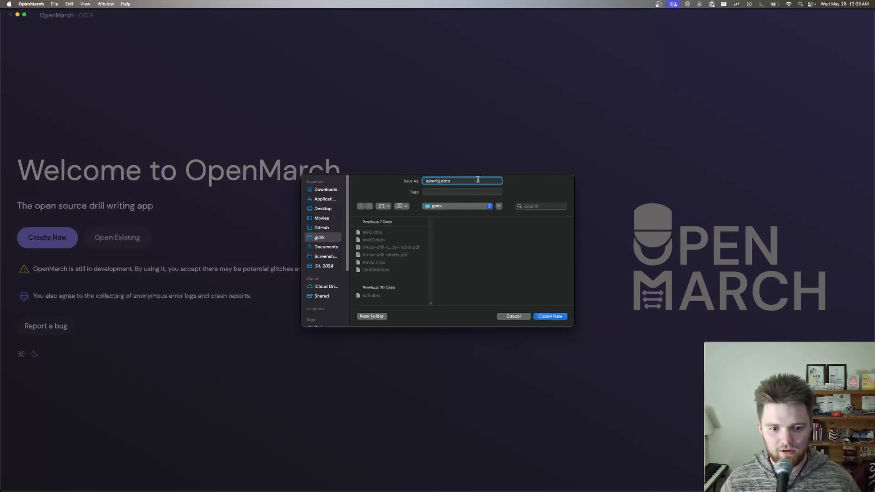
key(Return)
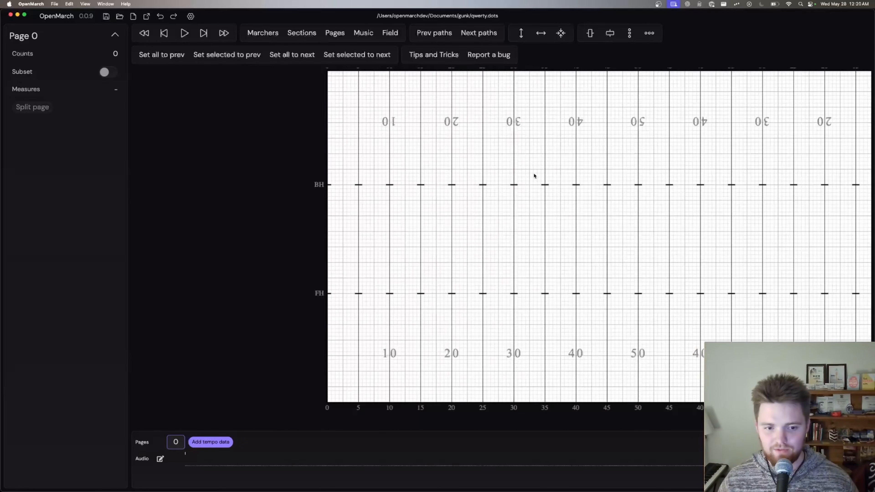
Step: Open the form for adding tempo data and look at the audio file options
drag(451, 193, 372, 188)
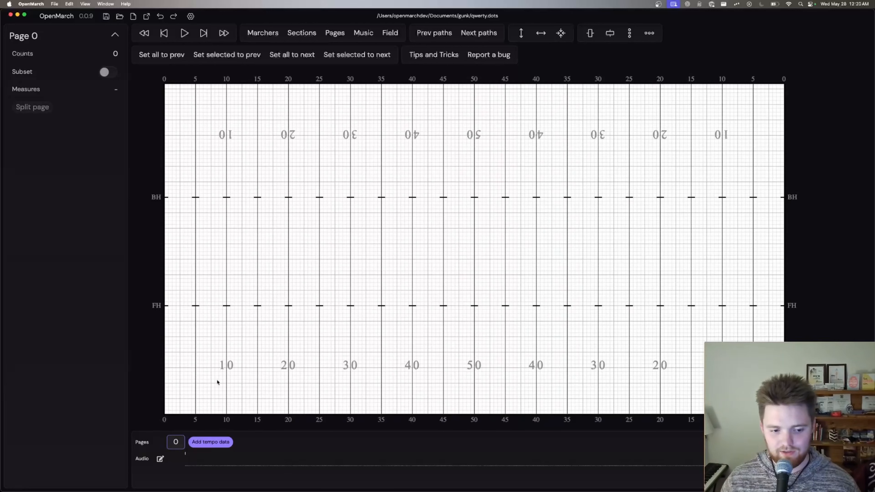
click(204, 443)
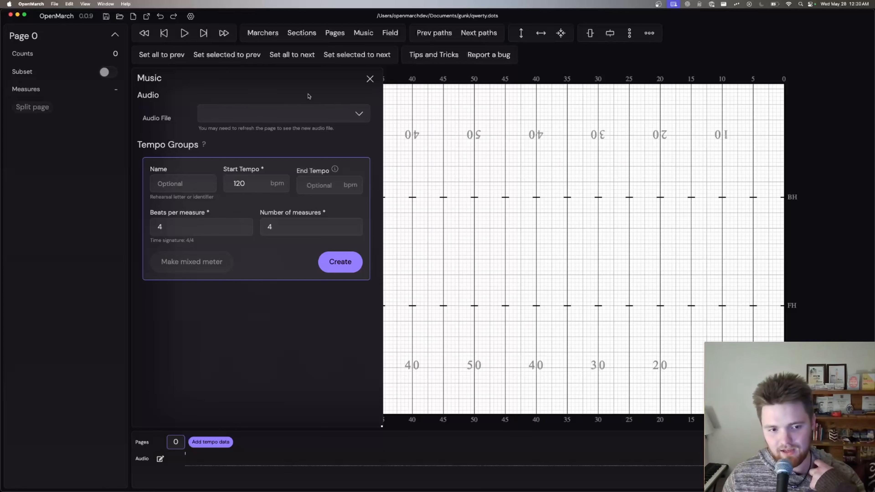
click(290, 116)
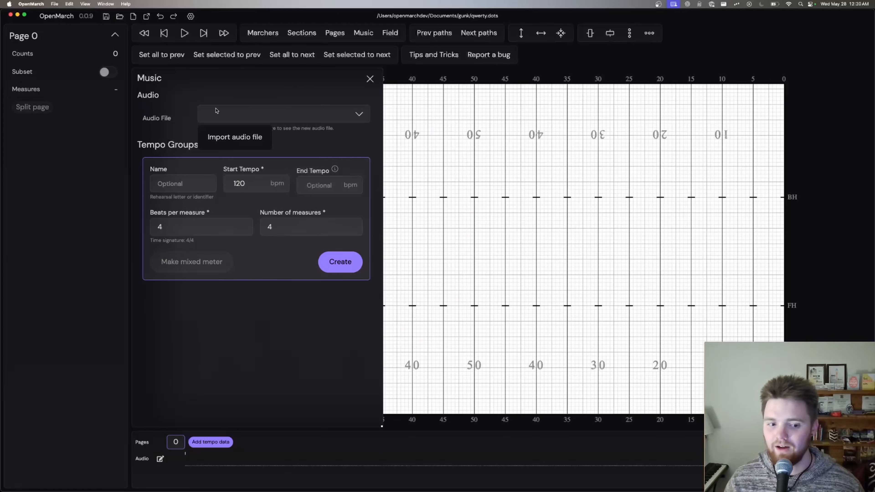
click(269, 124)
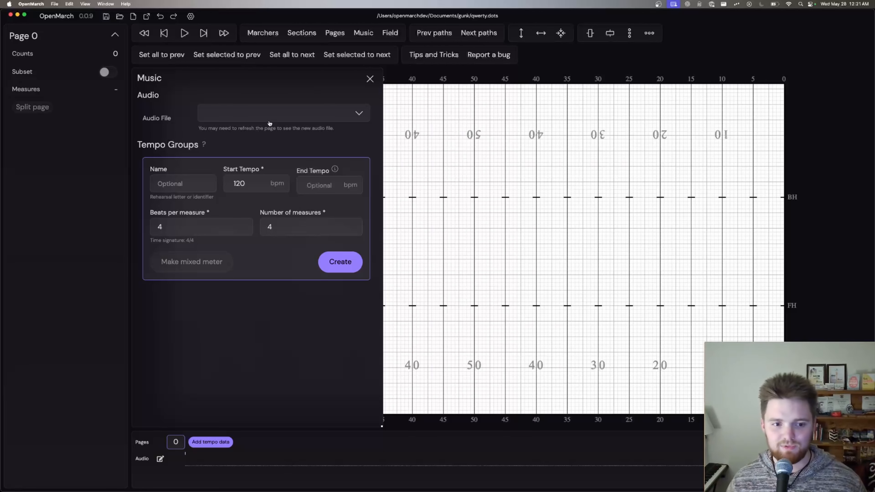
Step: Create a tempo group of 4 measures at 120 bpm with 4 beats per measure
click(162, 181)
click(252, 183)
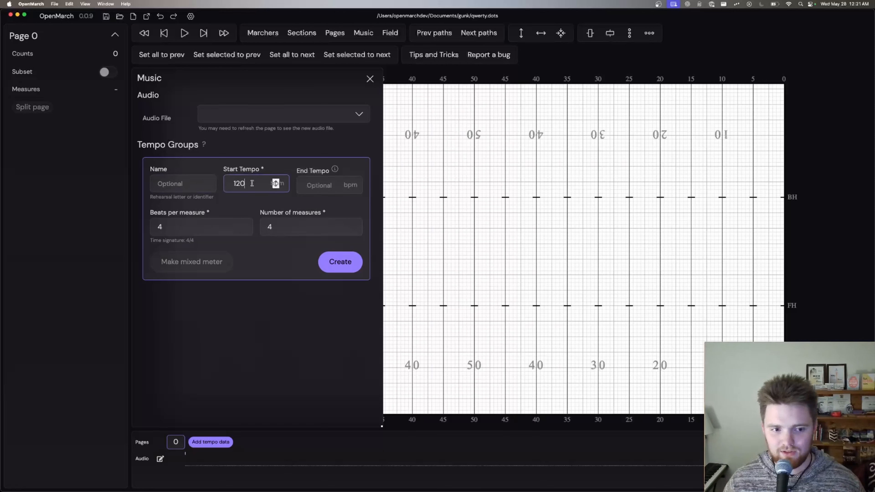
click(315, 183)
click(195, 221)
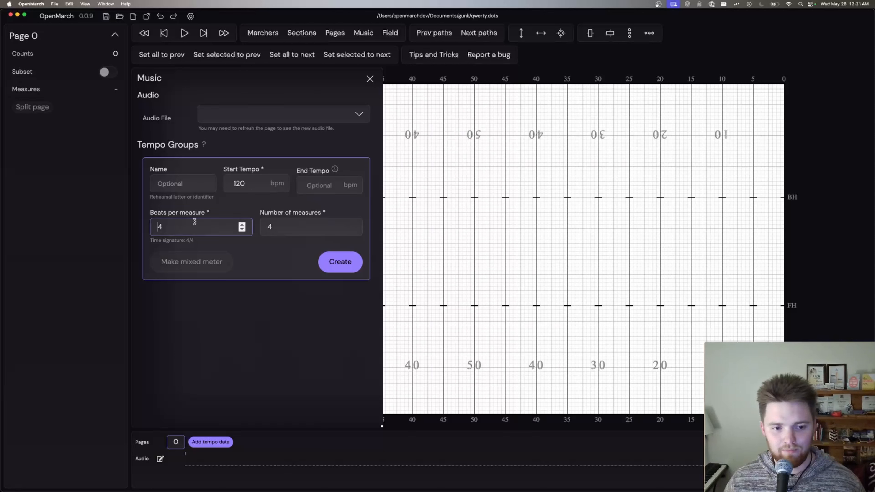
click(311, 230)
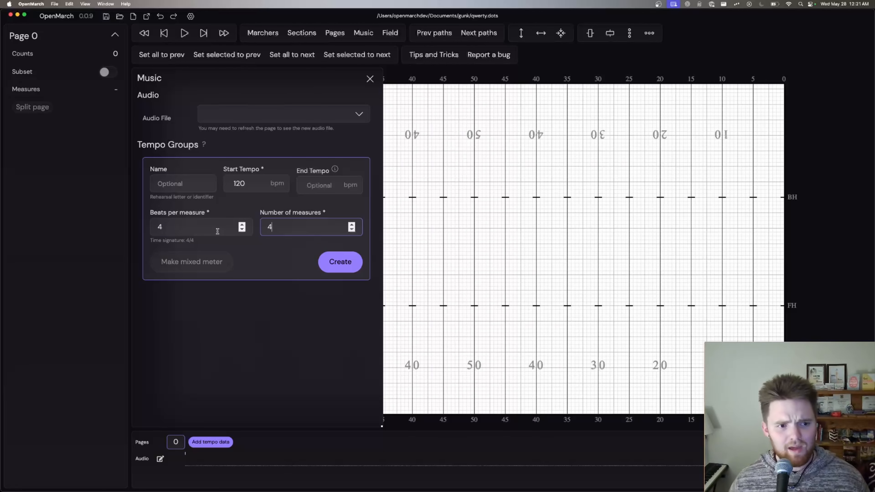
click(340, 261)
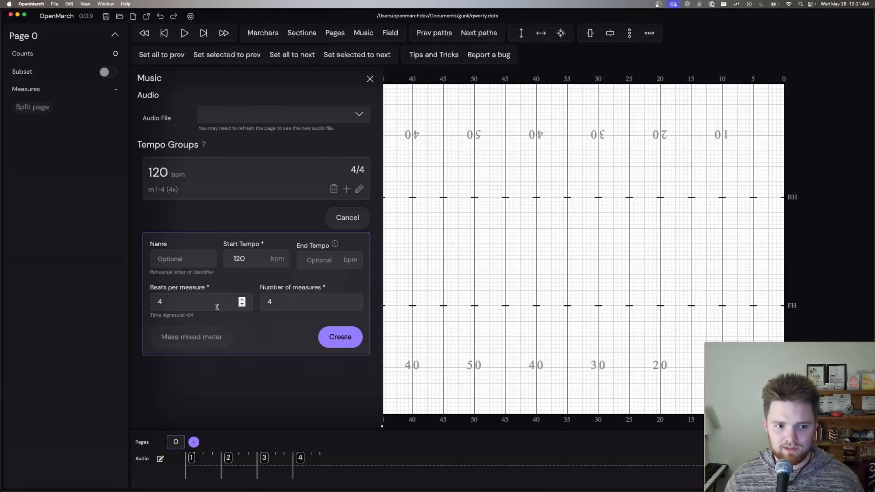
Step: Read the built-in explanation of what a tempo group is and close it
click(204, 145)
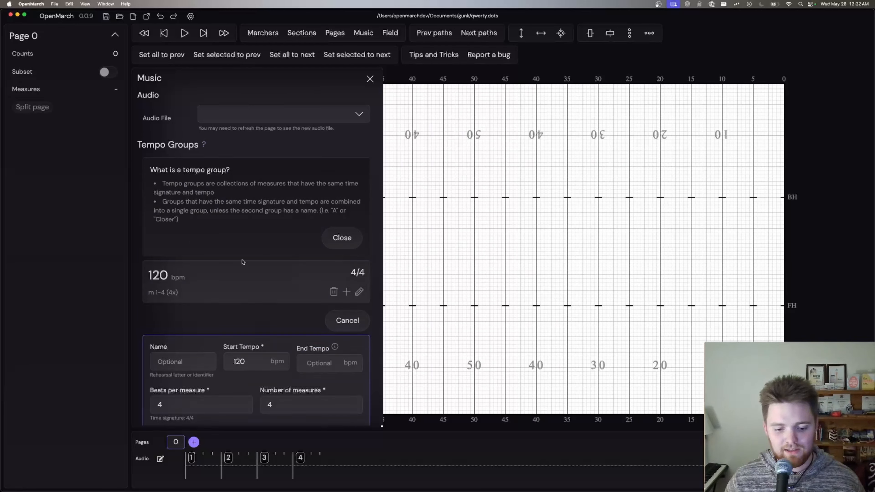
click(347, 238)
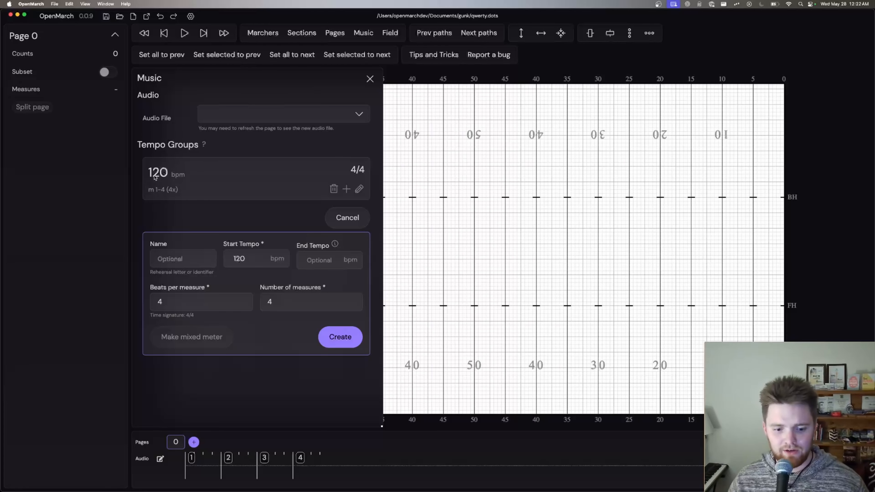
Step: Examine the delete confirmation and the edit form of the 120 bpm tempo group, cancelling both
key(super+equal)
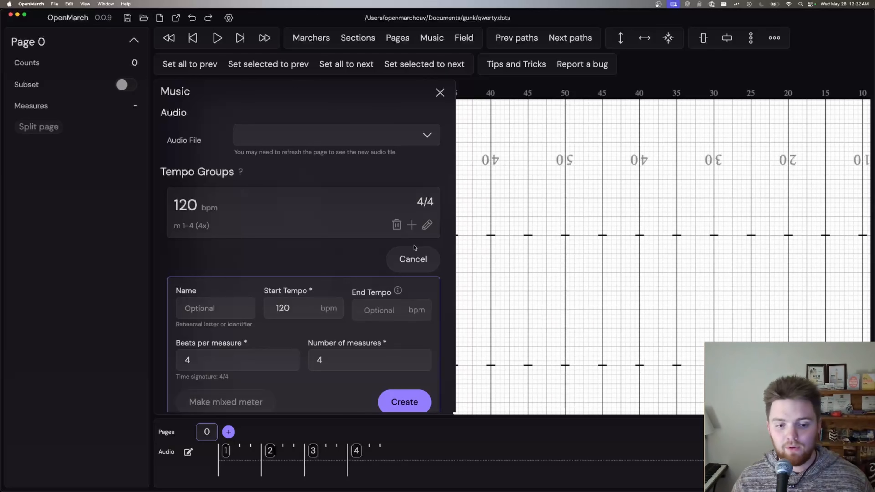
click(397, 225)
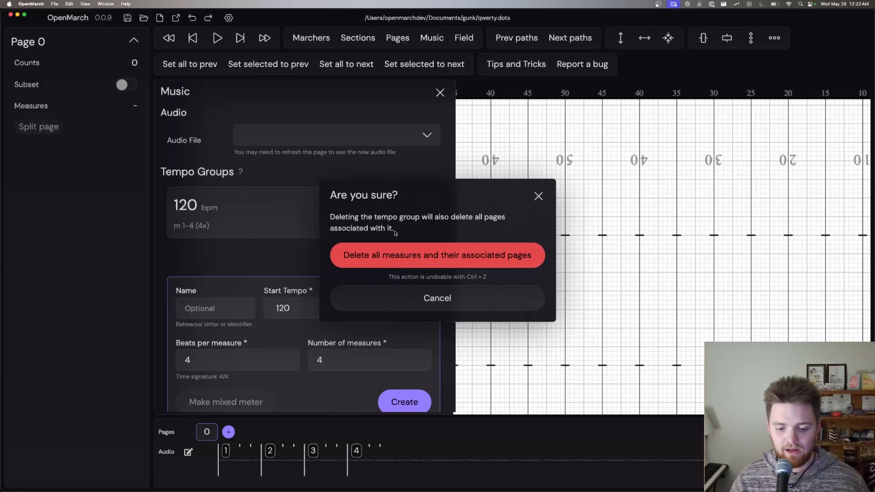
click(468, 298)
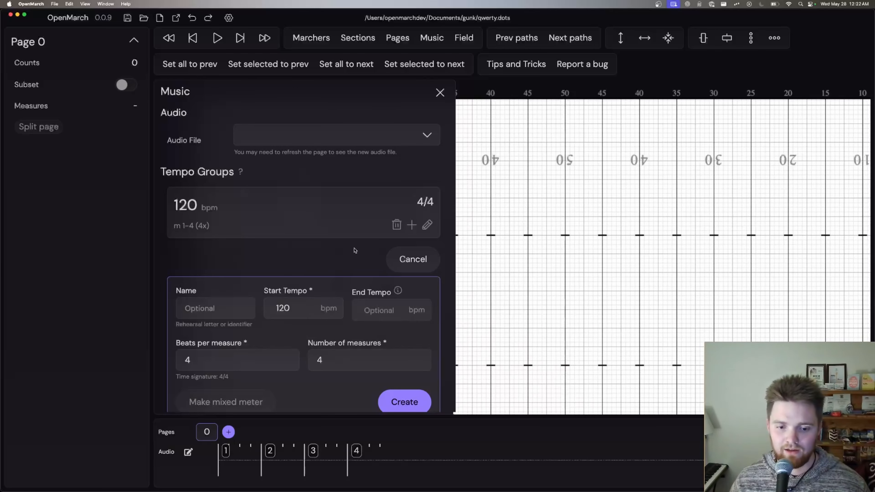
click(428, 225)
scroll(310, 276, down, 3)
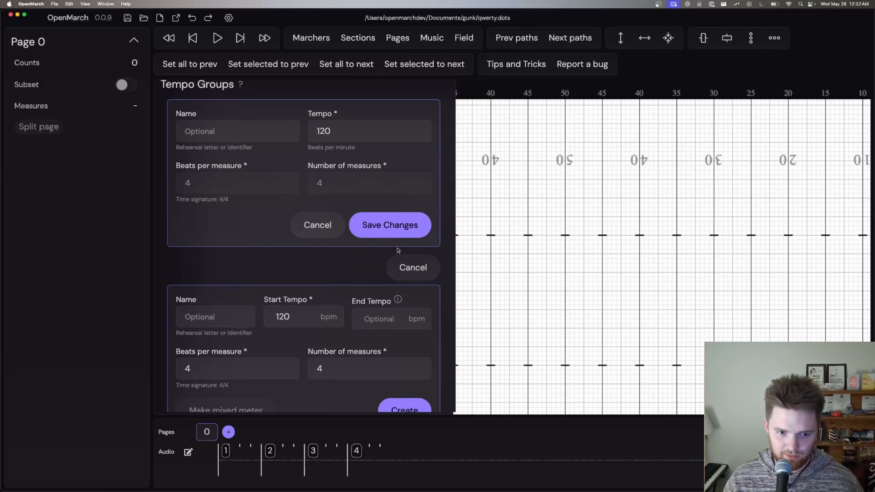
click(314, 225)
scroll(417, 295, up, 3)
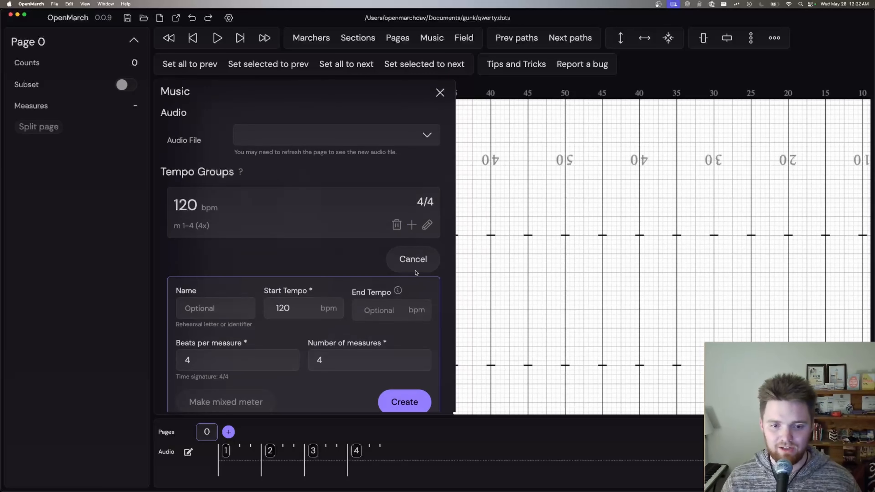
Step: Add another tempo group of 4 measures at 120 bpm with 4 beats per measure
click(411, 225)
click(344, 367)
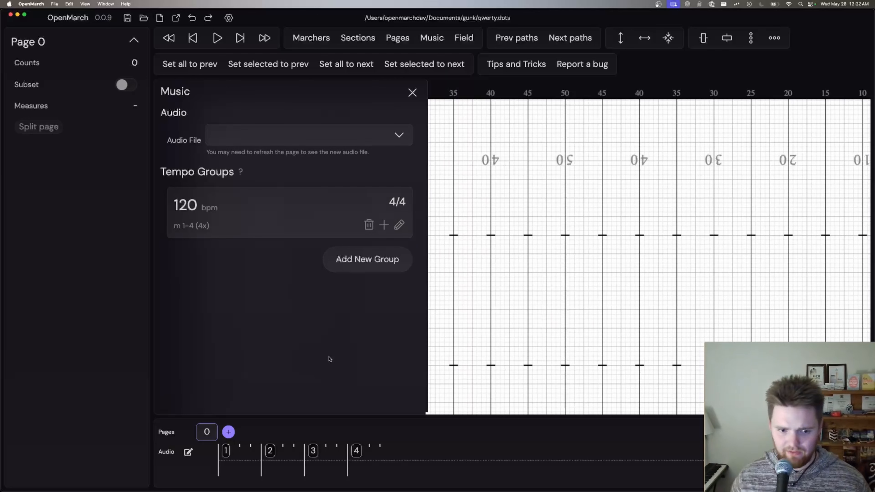
click(359, 261)
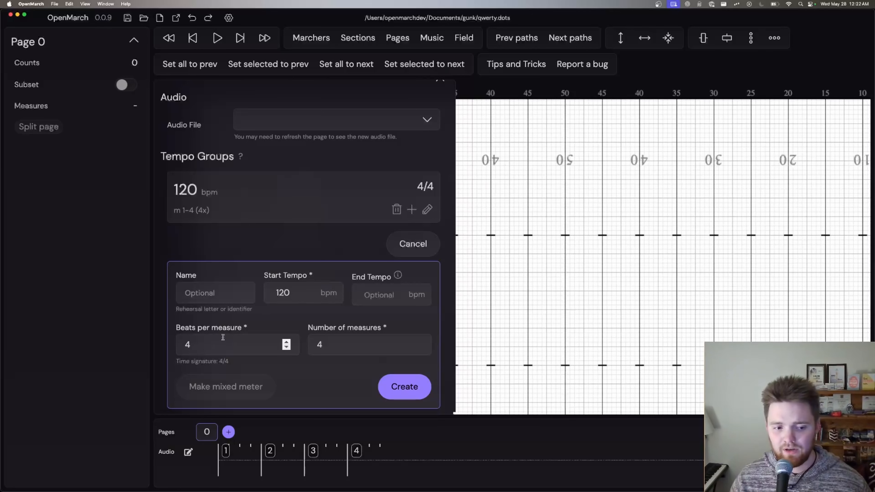
click(405, 386)
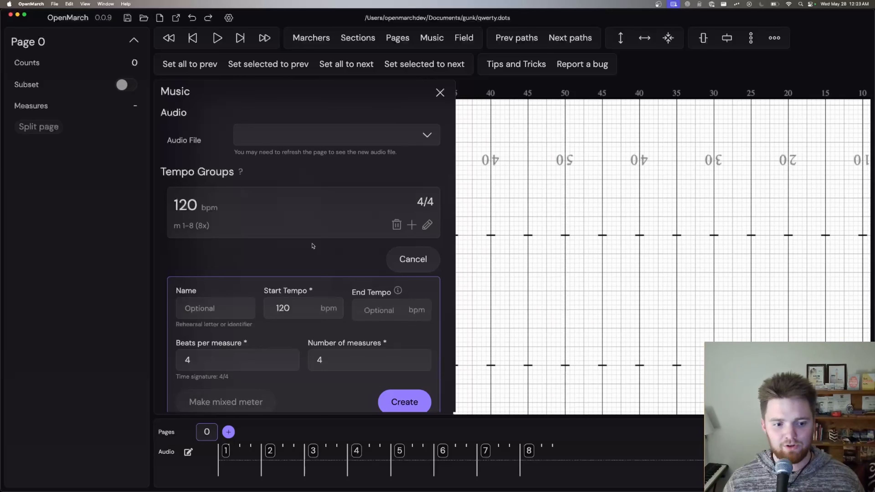
Step: Add a tempo group of 4 measures at 119 bpm with 4 beats per measure
click(302, 310)
key(Down)
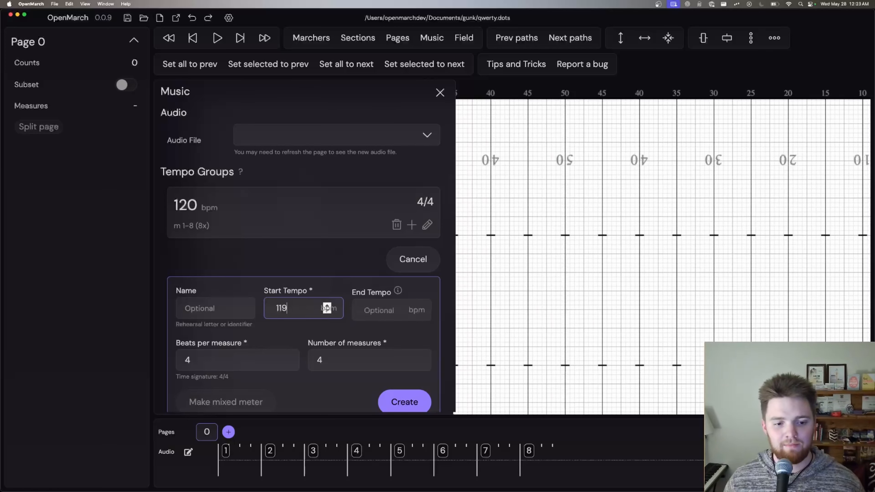
click(410, 403)
Step: Delete the 119 bpm tempo group in 4/4 together with its measures and associated pages
scroll(412, 379, up, 5)
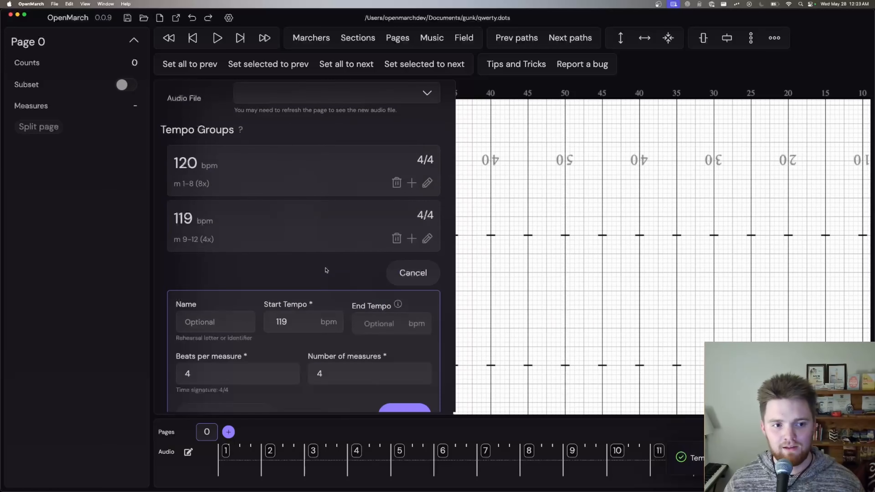
click(396, 281)
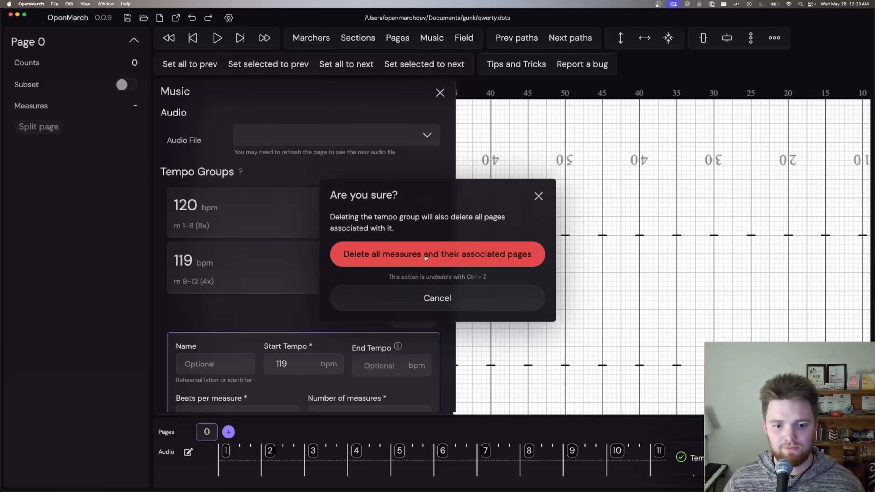
click(427, 255)
Step: Add a tempo group of 4 measures at 119 bpm with 3 beats per measure
click(239, 368)
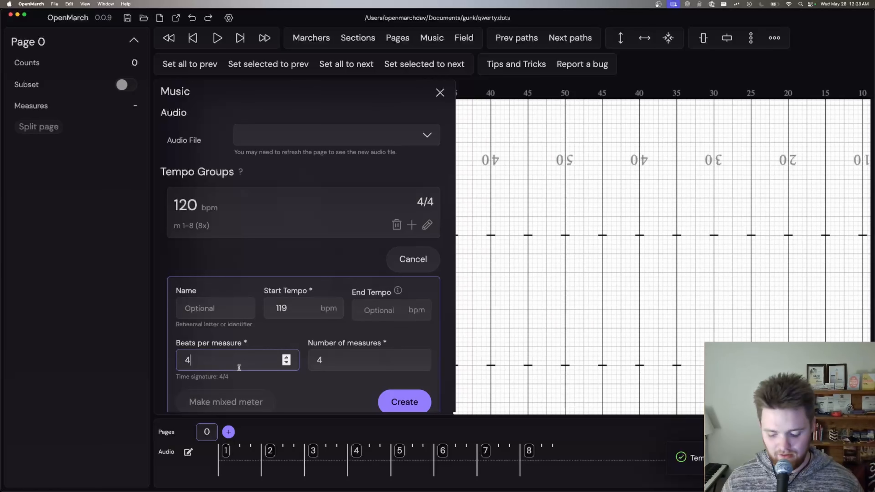
key(BackSpace)
text(3)
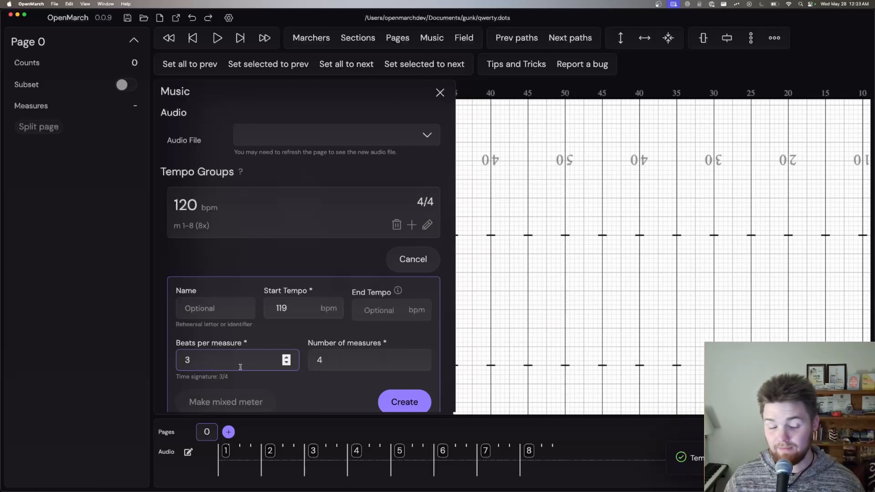
click(400, 409)
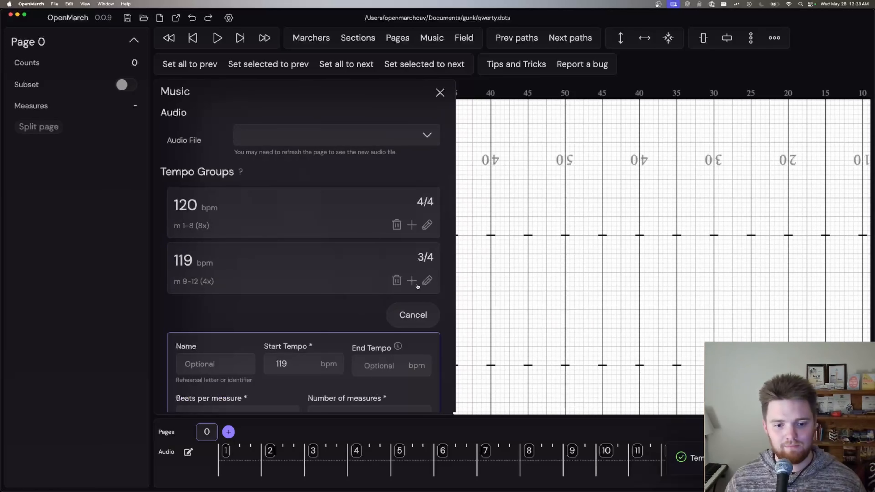
Step: Replace the 119 bpm tempo group in 3/4 with one of 4 measures at 120 bpm and 3 beats per measure
scroll(292, 293, down, 3)
click(292, 293)
key(Up)
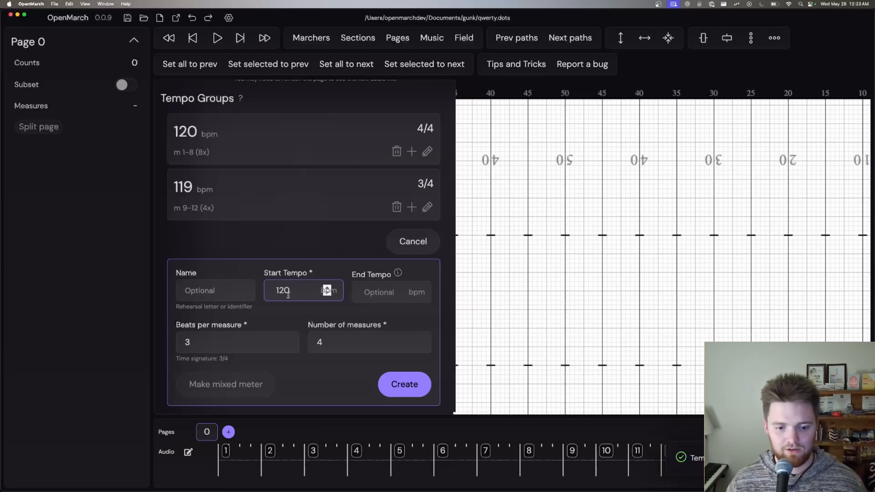
click(396, 207)
click(438, 256)
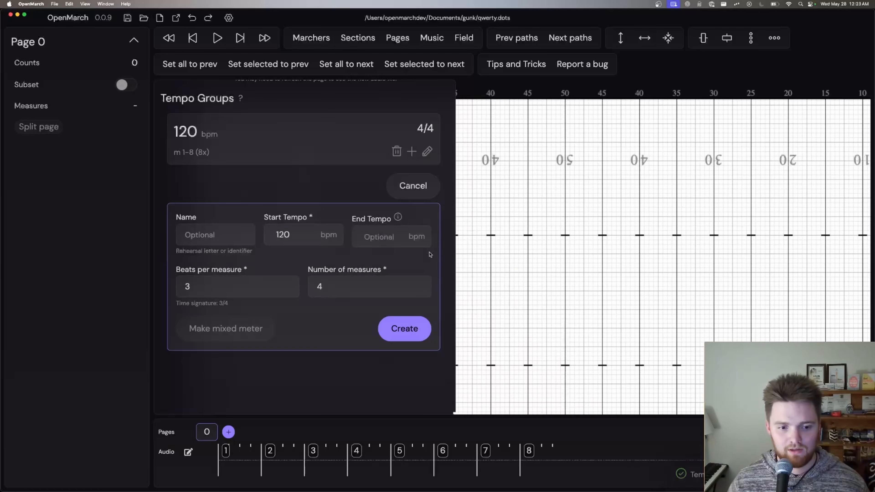
click(419, 332)
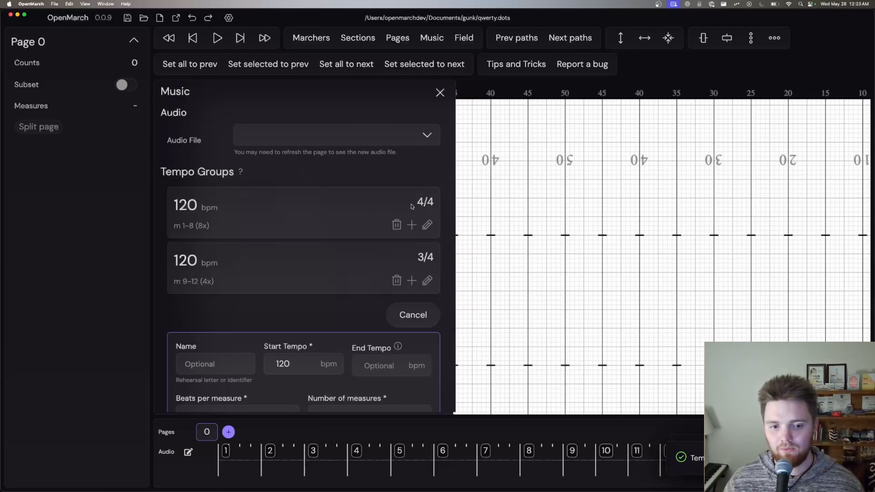
Step: Add a one-measure tempo group with 4 beats per measure, a start tempo of 120 bpm and an end tempo of 80 bpm
scroll(371, 285, down, 1)
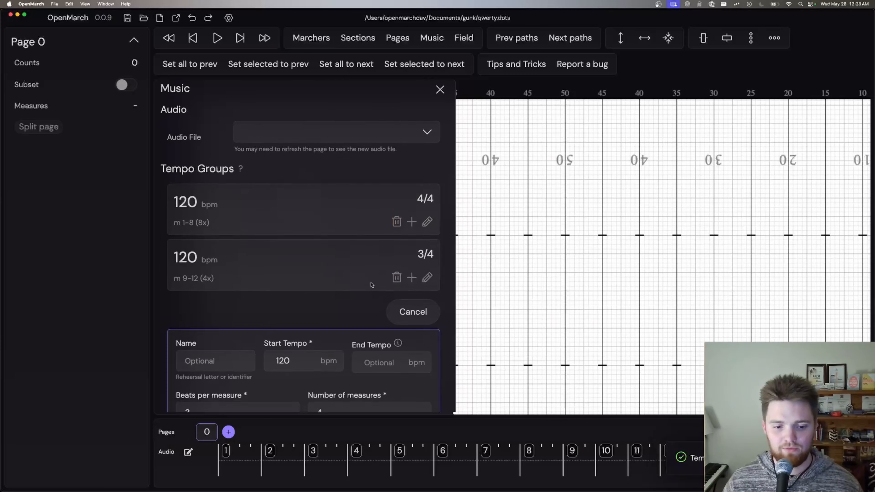
scroll(371, 284, down, 3)
click(252, 356)
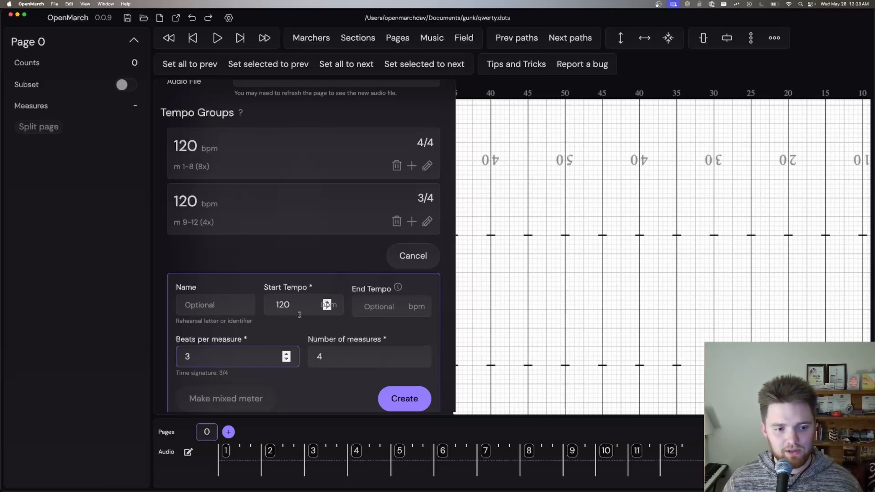
click(342, 361)
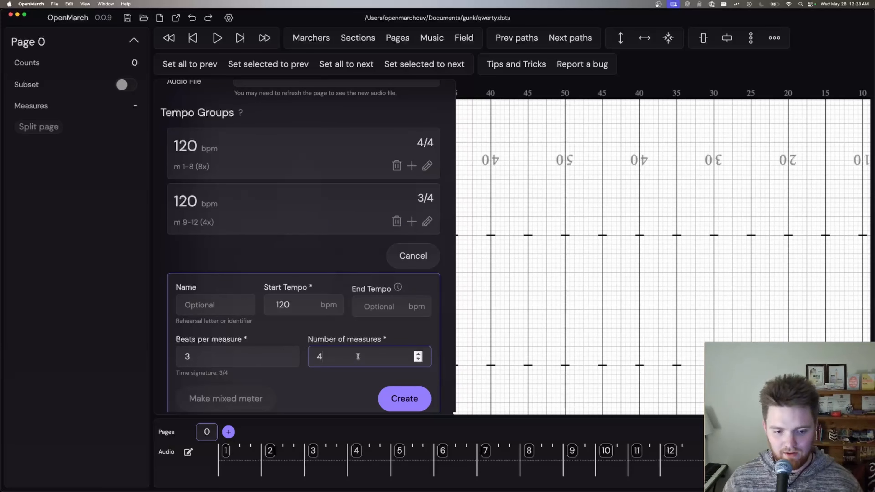
key(BackSpace)
text(1)
click(232, 353)
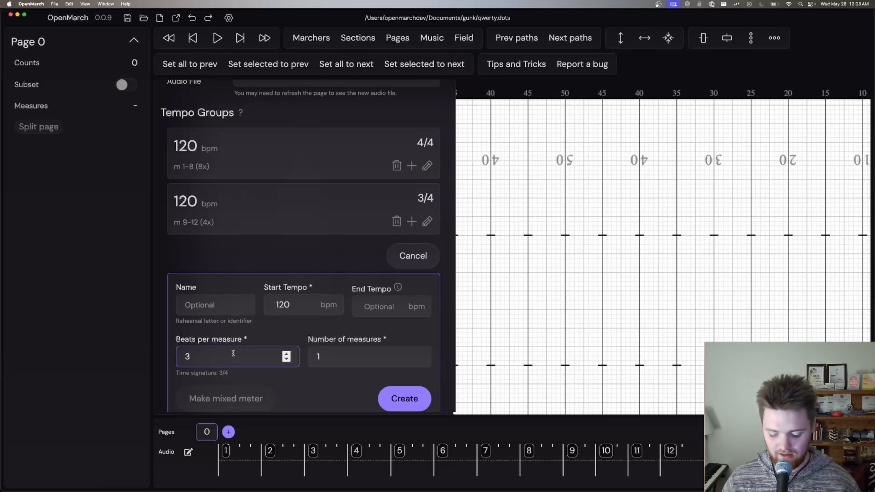
key(BackSpace)
text(4)
click(371, 295)
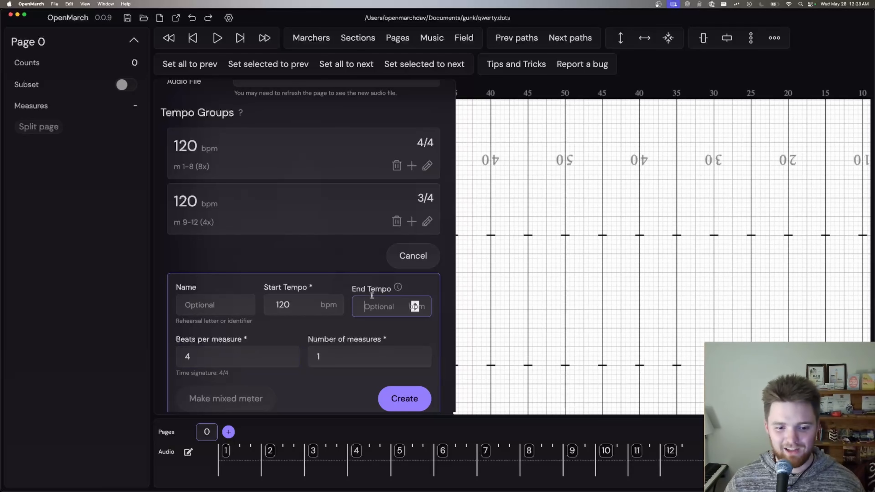
text(80)
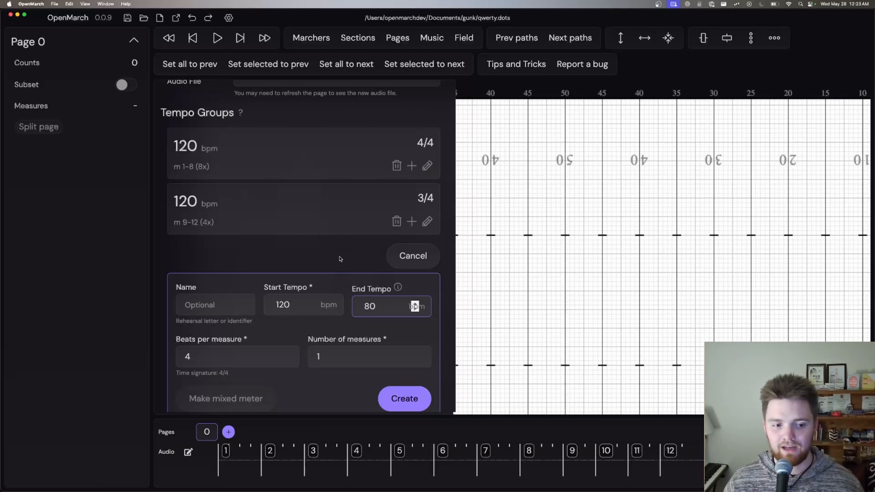
click(404, 399)
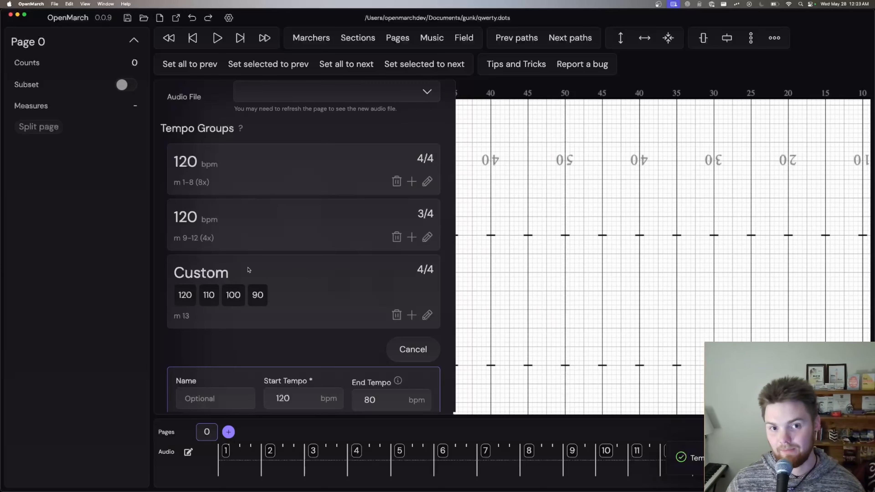
Step: Add a one-measure tempo group named A at 120 bpm with 4 beats per measure and no end tempo
scroll(237, 276, down, 1)
click(213, 389)
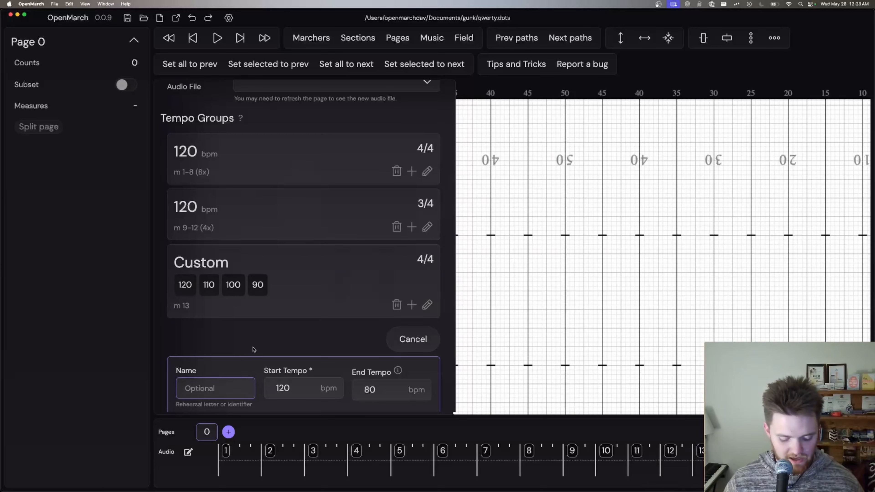
text(A)
scroll(265, 322, down, 5)
click(337, 262)
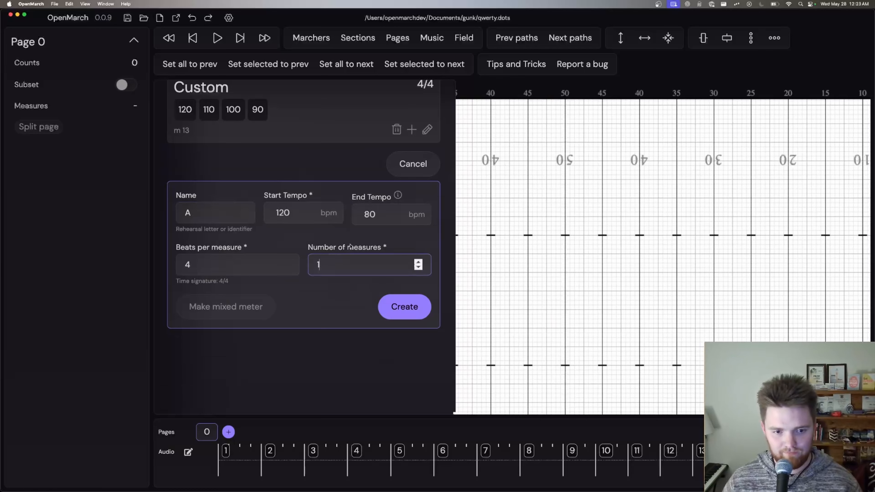
click(379, 217)
key(BackSpace)
key(BackSpace)
click(403, 305)
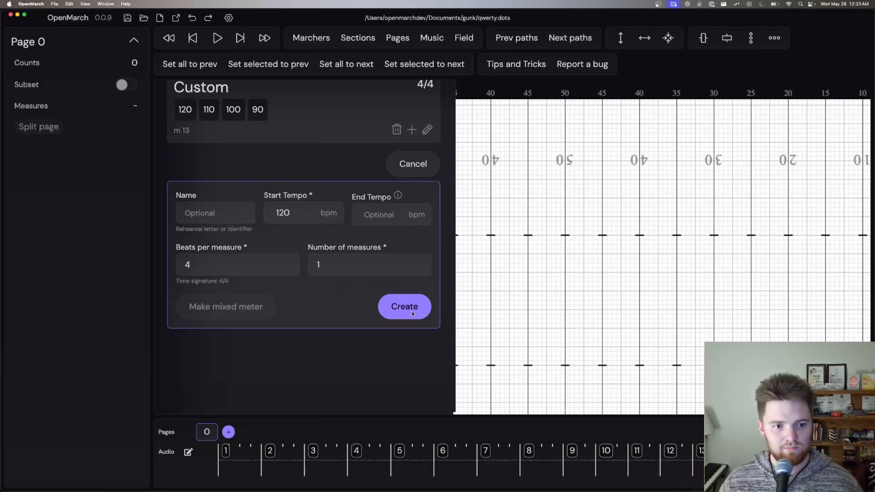
Step: Add two one-measure tempo groups at 120 bpm with 4 beats per measure, named B and asdfwaqer
scroll(244, 358, up, 10)
scroll(182, 381, down, 3)
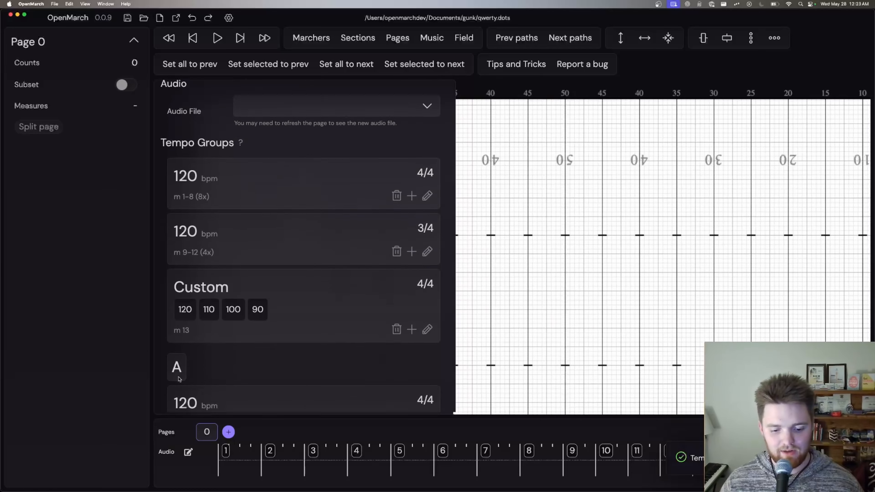
scroll(210, 345, down, 4)
click(212, 383)
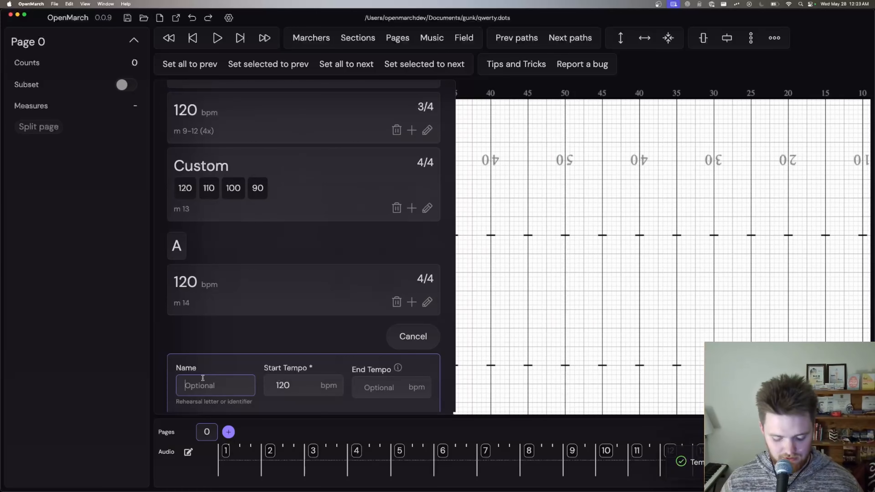
text(B)
scroll(304, 368, down, 4)
key(Return)
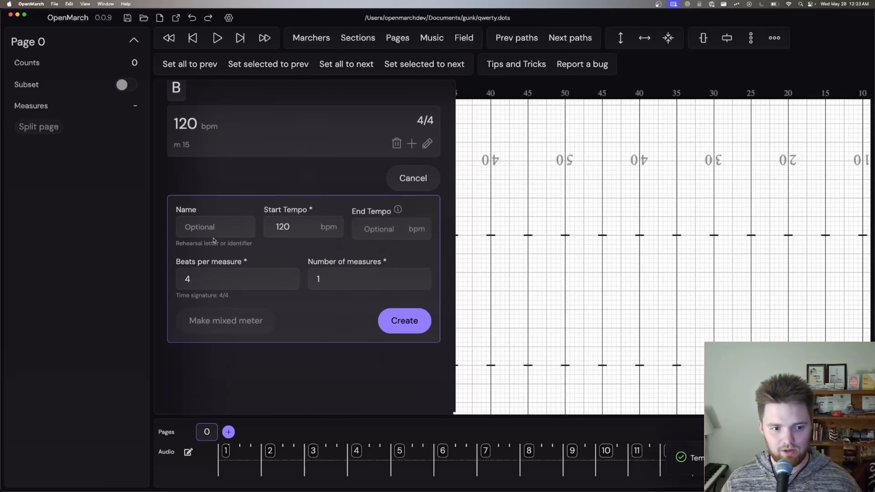
text(asdfwaqer)
click(390, 320)
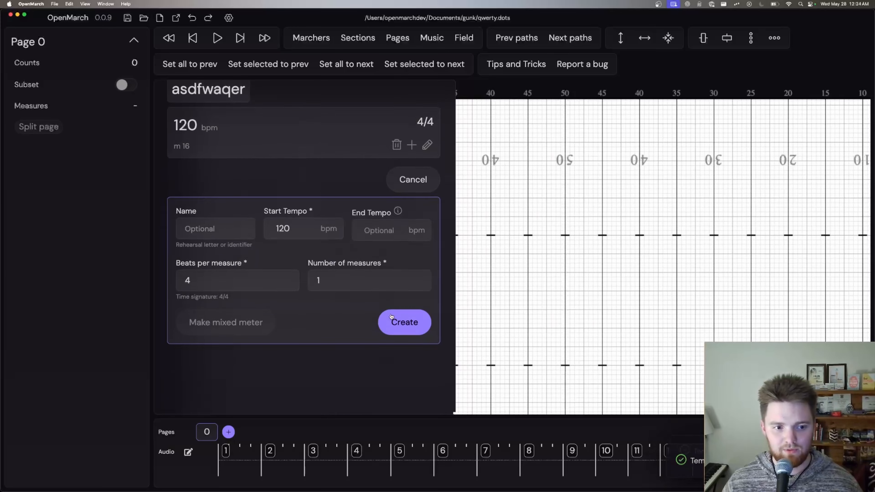
Step: Examine the rehearsal marks along the timeline and the editable settings of tempo group A
scroll(503, 459, right, 5)
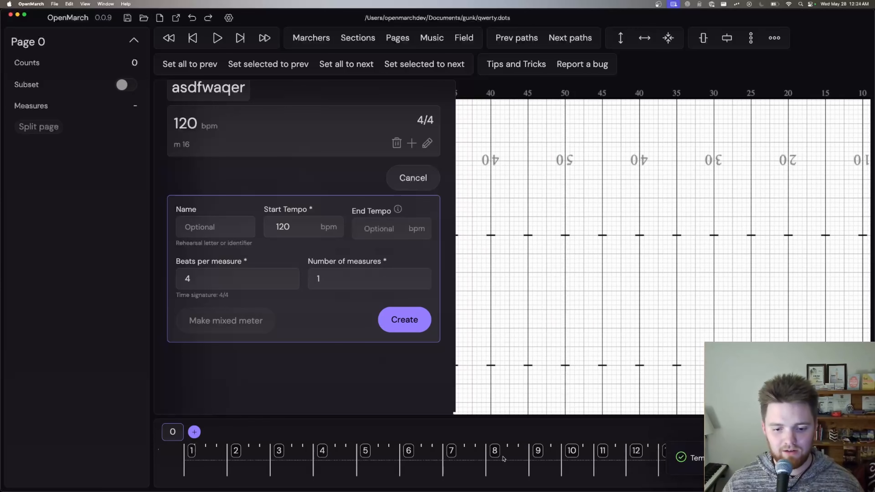
scroll(503, 459, right, 5)
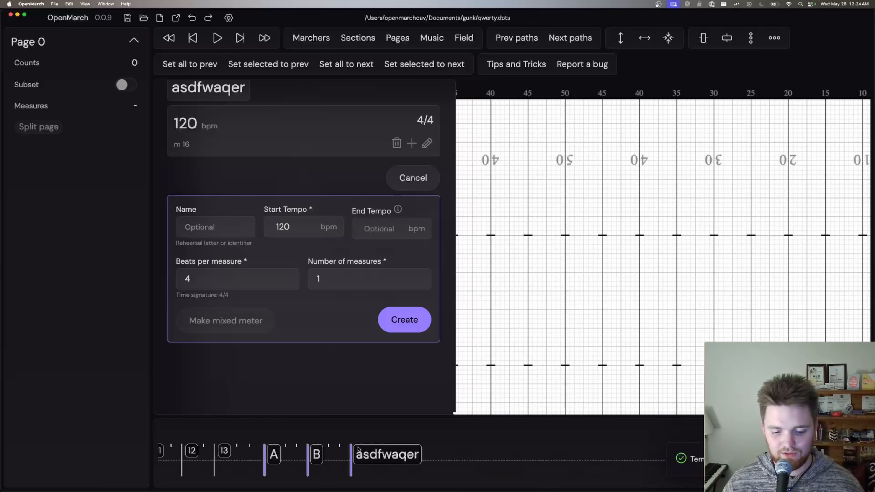
scroll(428, 459, left, 5)
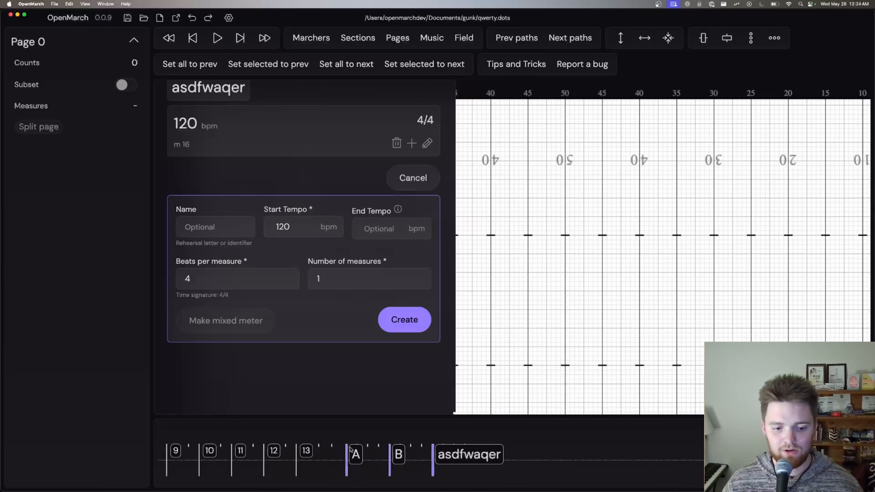
scroll(353, 417, left, 2)
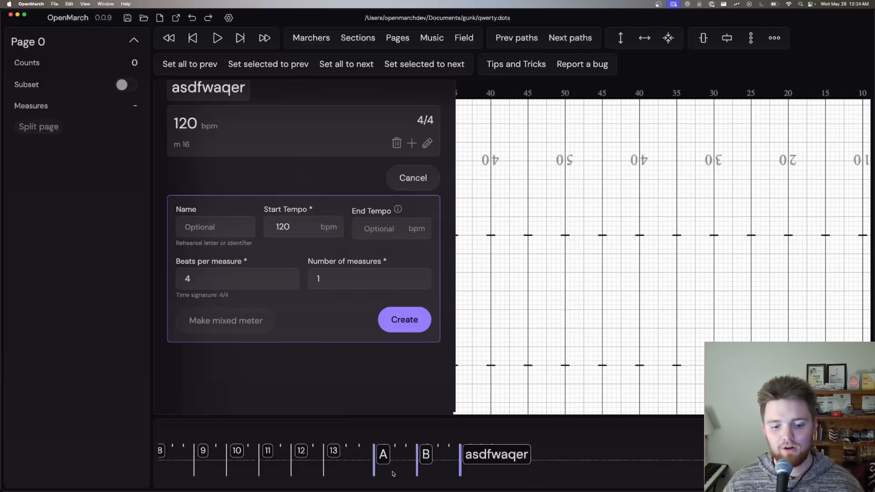
scroll(354, 447, left, 3)
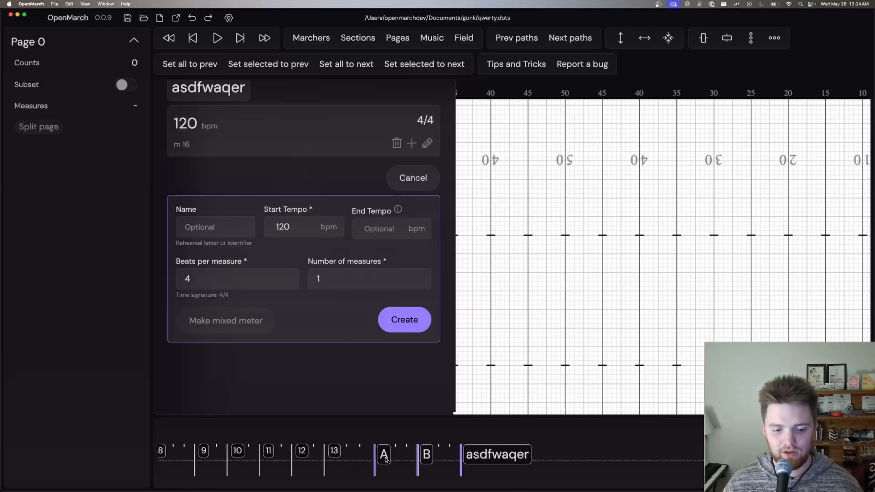
scroll(373, 299, up, 6)
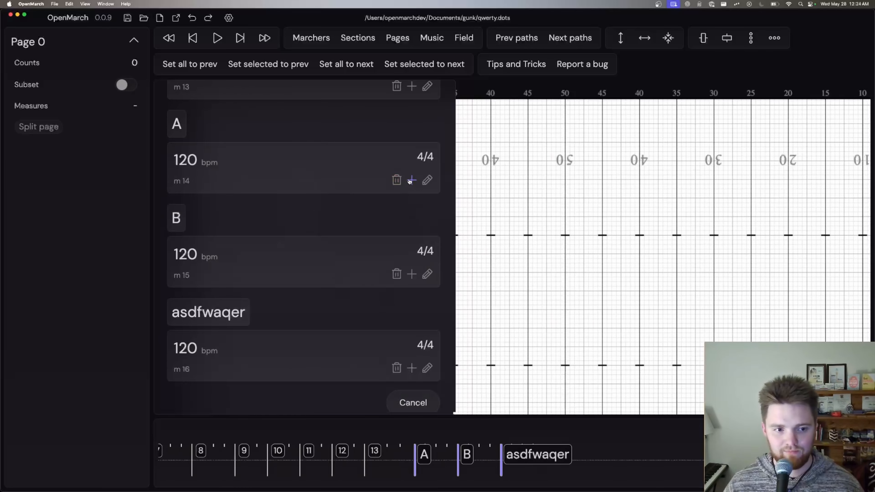
click(427, 180)
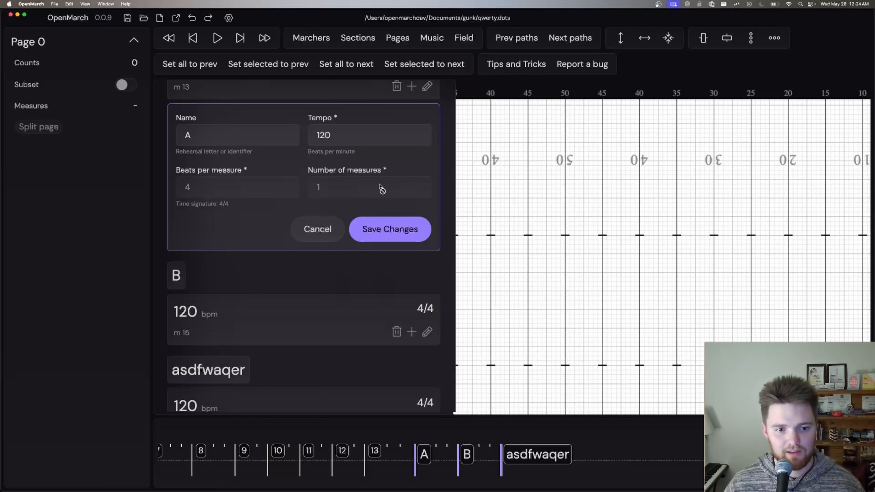
click(327, 228)
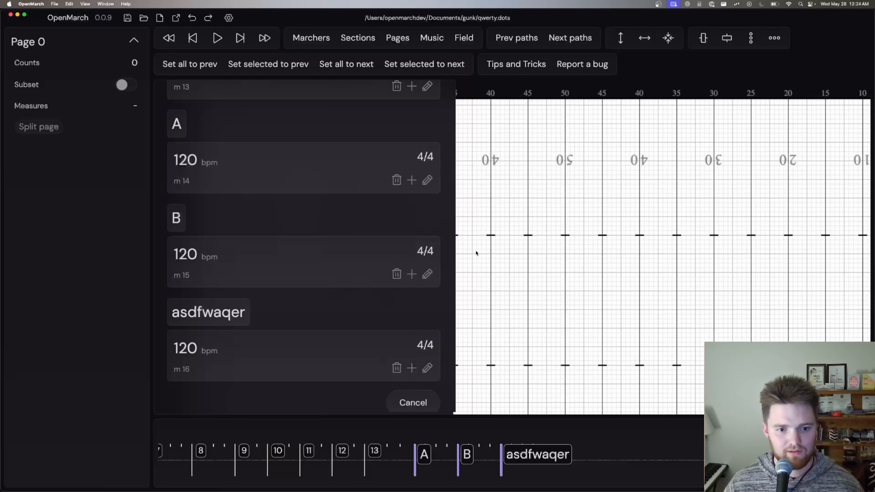
Step: Insert 4 unnamed measures at 120 bpm in 4/4 directly after tempo group A
click(411, 180)
click(404, 320)
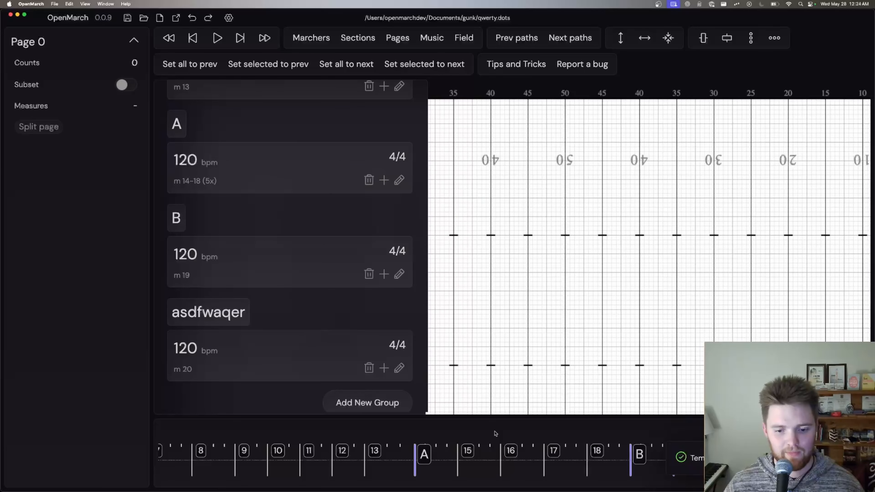
scroll(376, 314, down, 1)
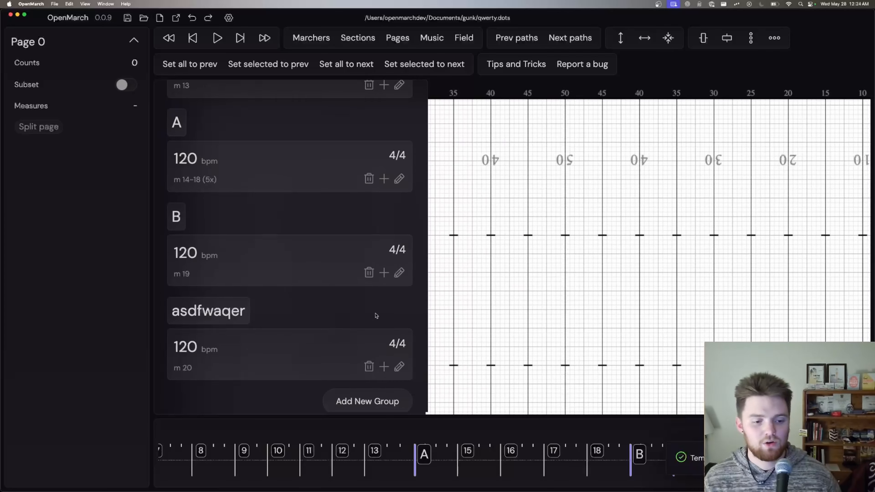
Step: Insert a tempo group of 4 measures at 120 bpm with 2 beats per measure after the first 4/4 group
scroll(379, 314, up, 1)
scroll(378, 314, up, 5)
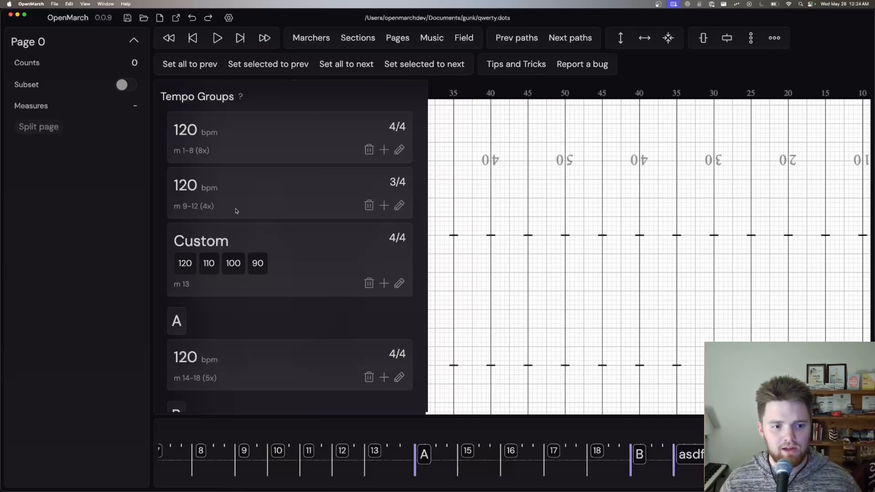
scroll(333, 464, left, 4)
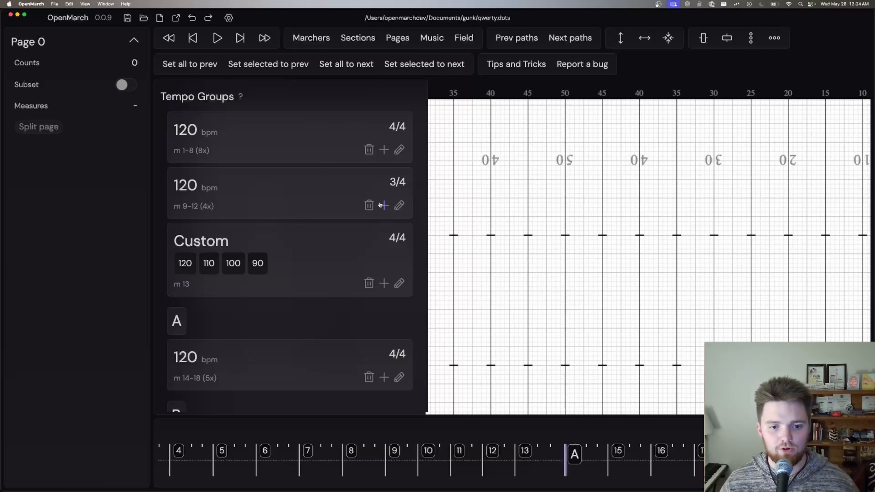
click(385, 150)
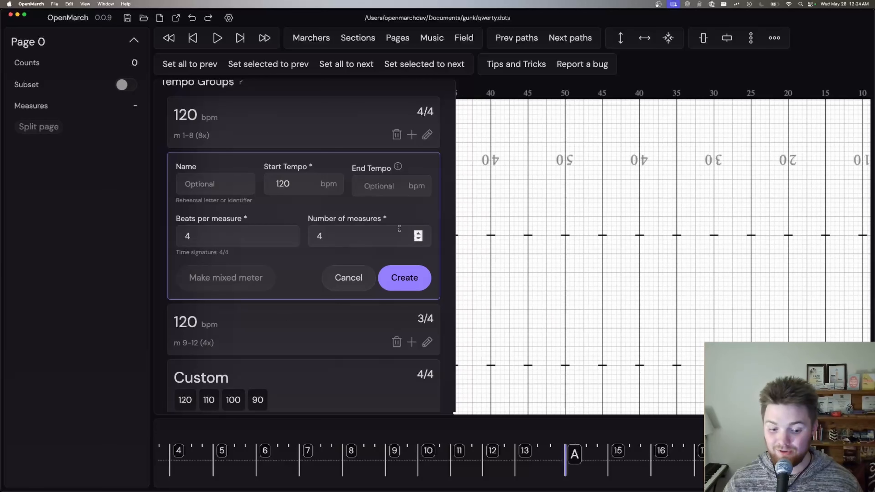
click(227, 233)
key(BackSpace)
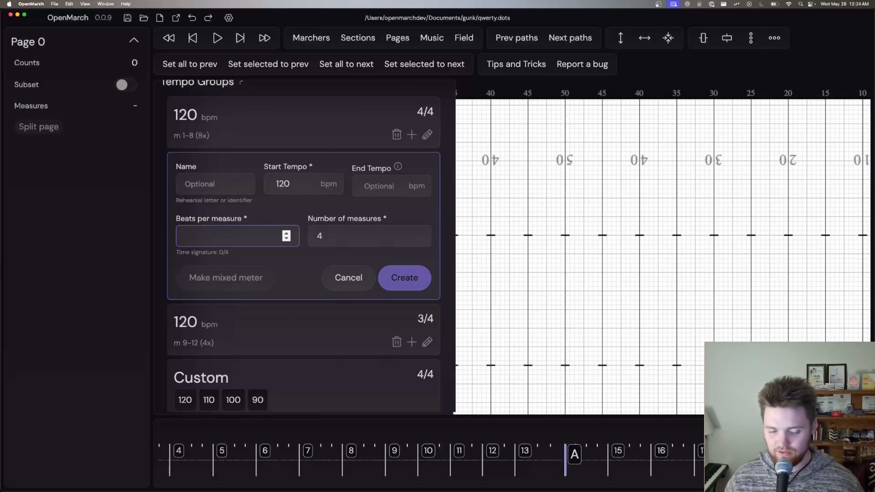
text(2)
click(365, 242)
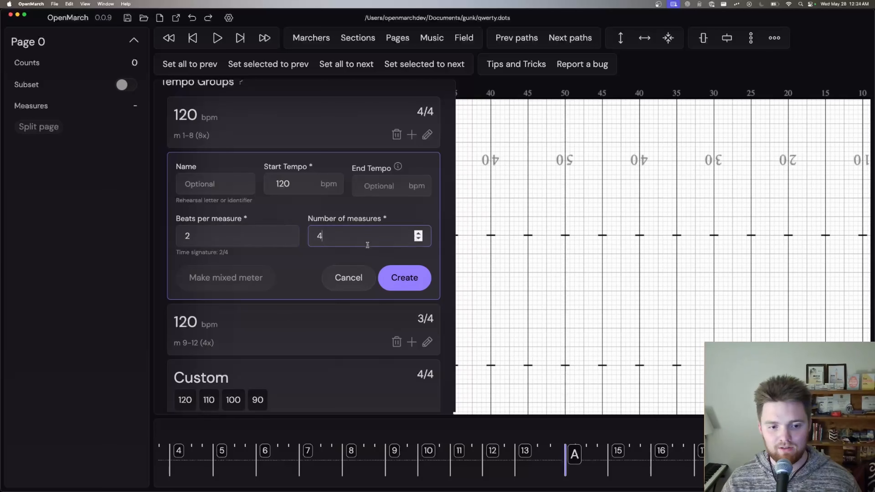
click(411, 279)
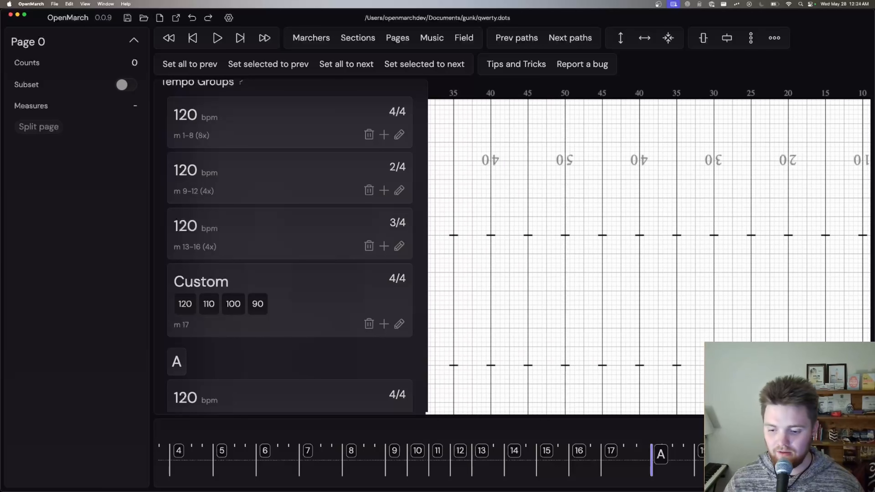
Step: Examine the measure spacing on the timeline at different zoom levels and review the list of tempo groups
scroll(429, 458, up, 3)
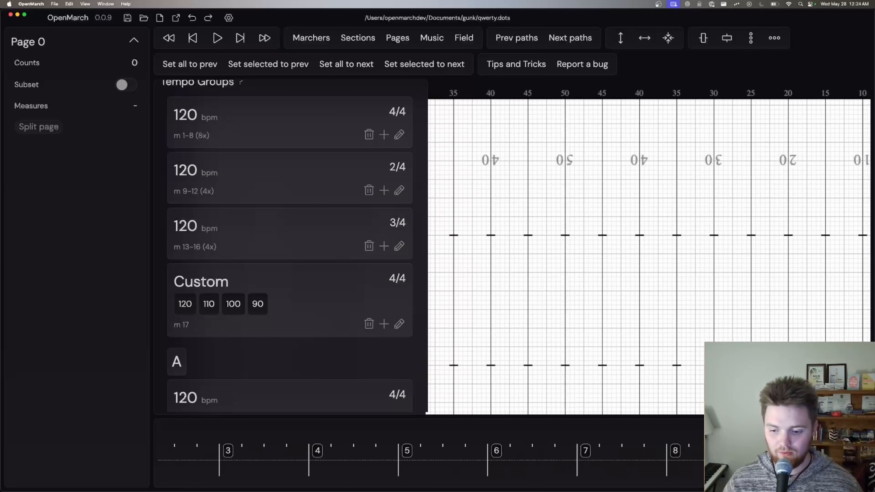
scroll(632, 479, down, 4)
scroll(633, 479, up, 2)
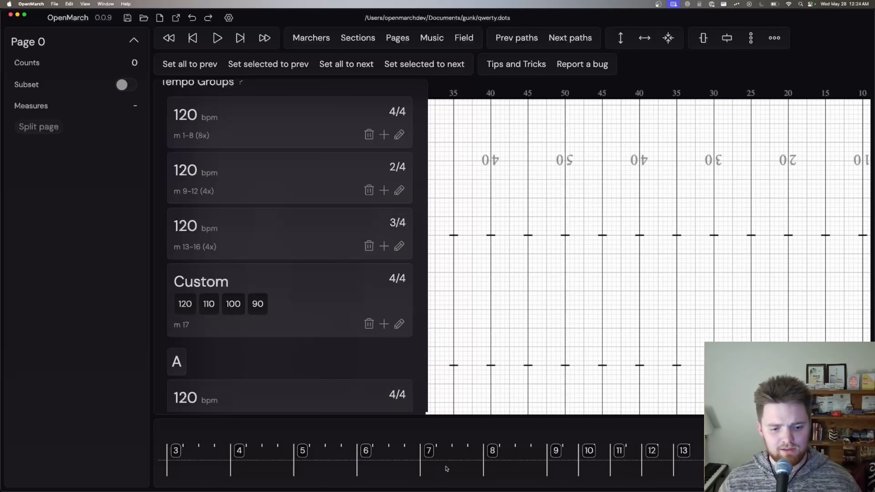
scroll(286, 324, up, 3)
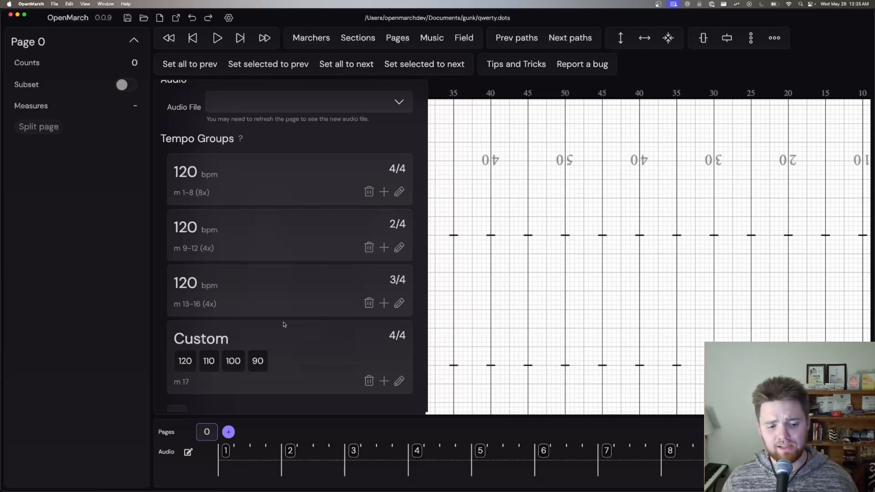
scroll(234, 272, down, 5)
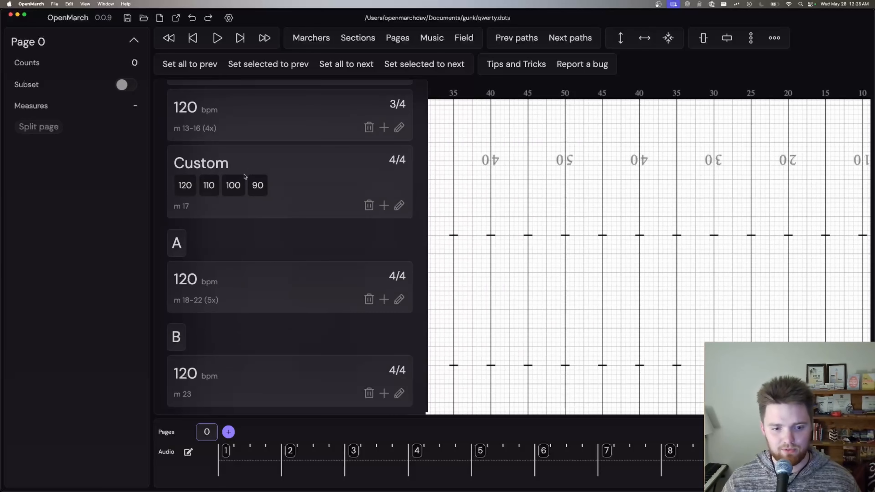
scroll(332, 225, up, 2)
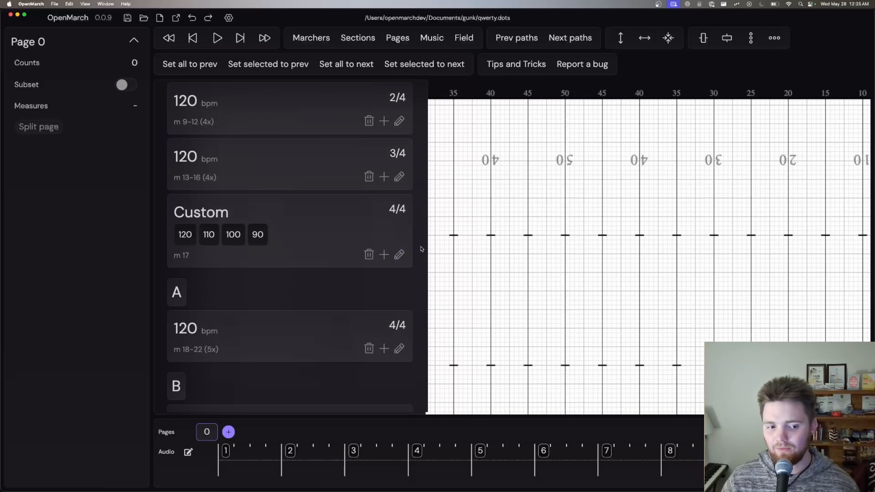
Step: Set the second beat's tempo in the custom 4/4 measure 17 to 111 bpm
click(399, 255)
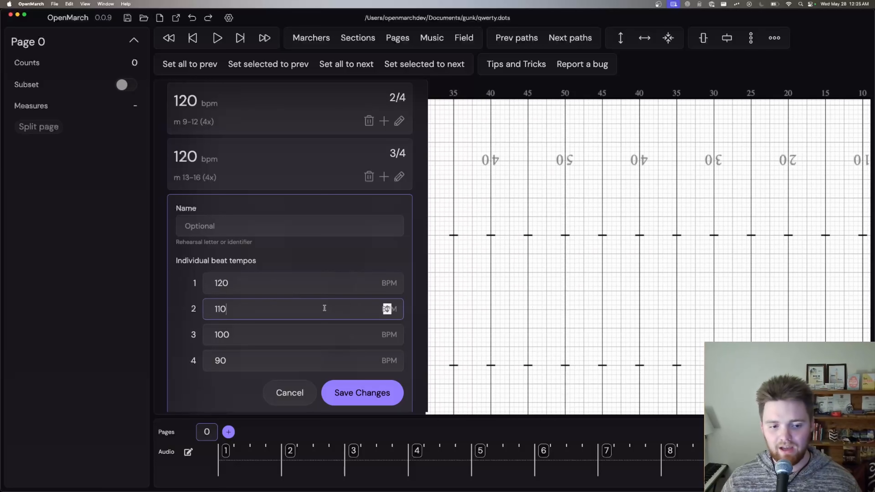
click(303, 341)
click(300, 323)
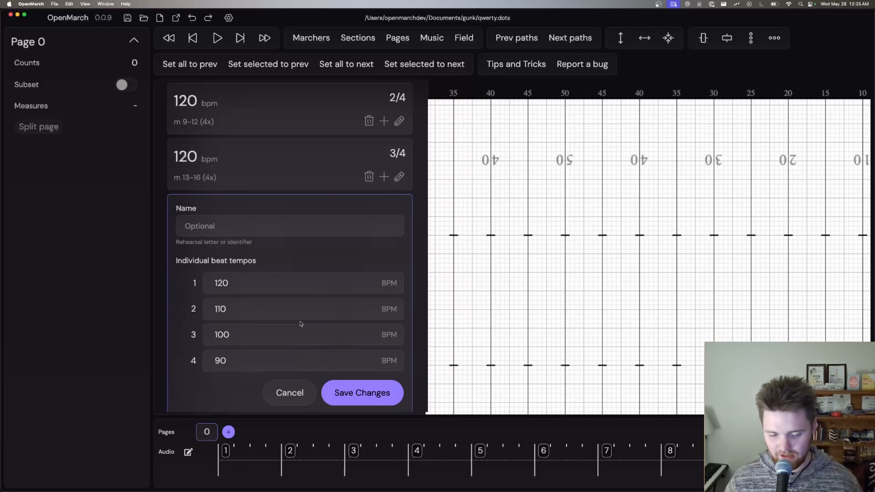
click(314, 311)
key(BackSpace)
text(1)
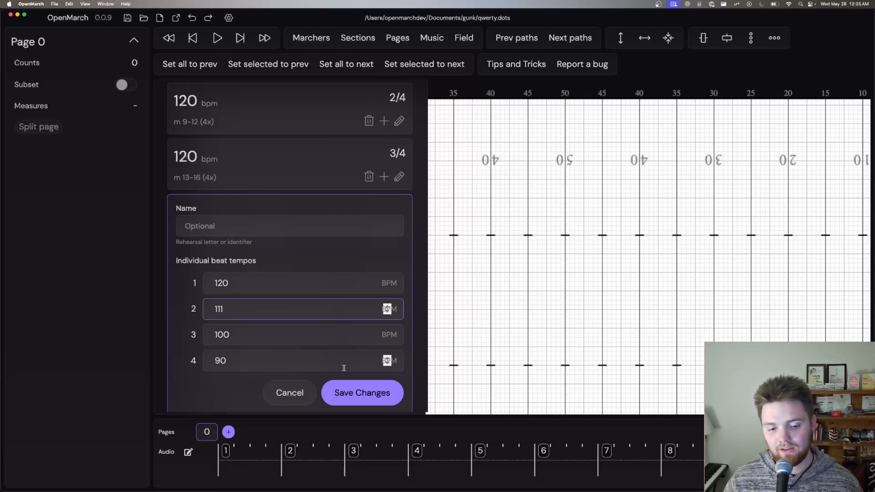
click(352, 388)
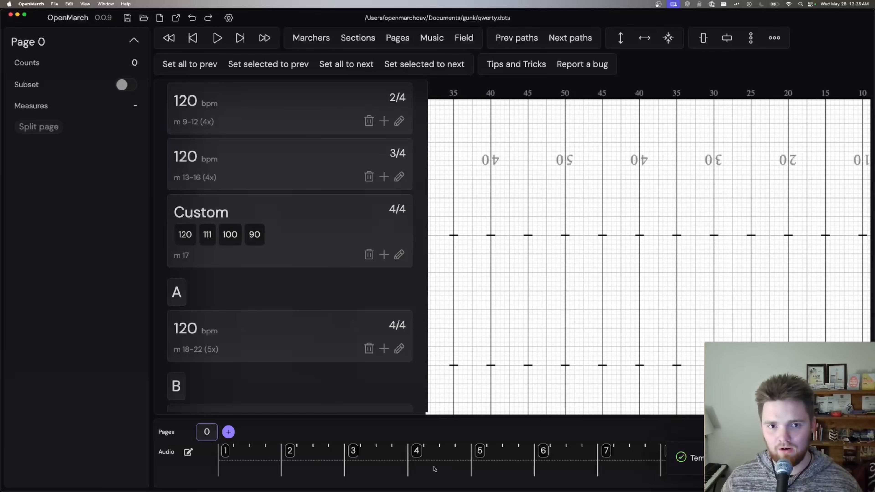
scroll(434, 468, right, 5)
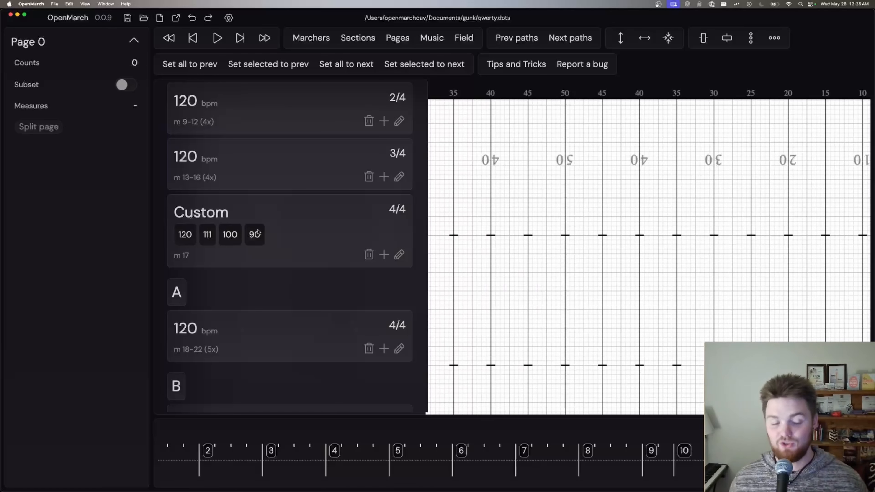
Step: Insert a tempo group of 4 measures at 80 bpm in 4/4 directly after the custom measure
click(384, 255)
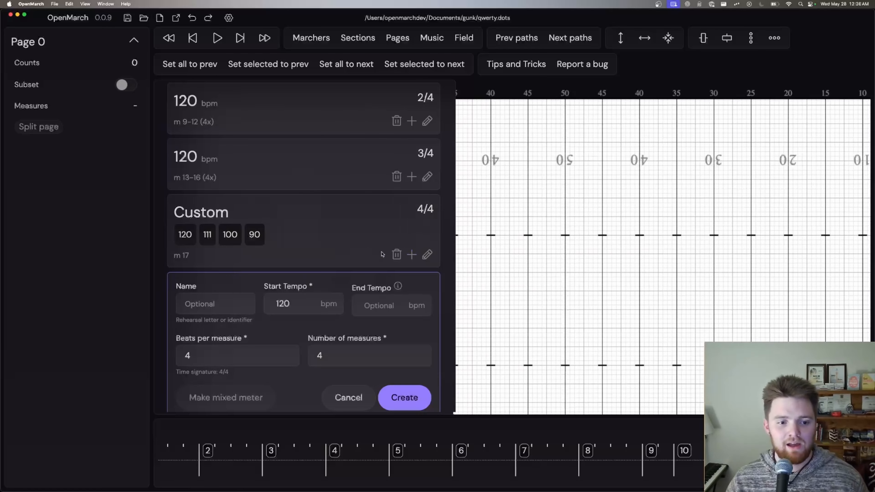
double_click(278, 308)
key(BackSpace)
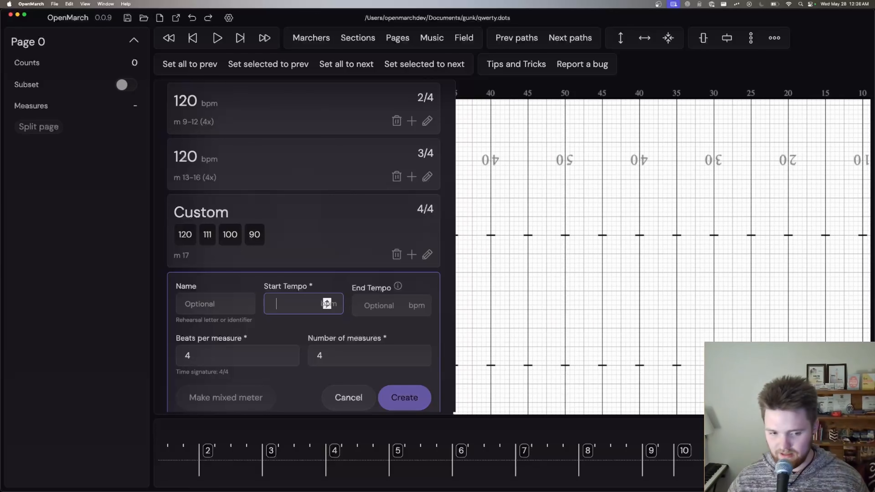
text(80)
click(404, 397)
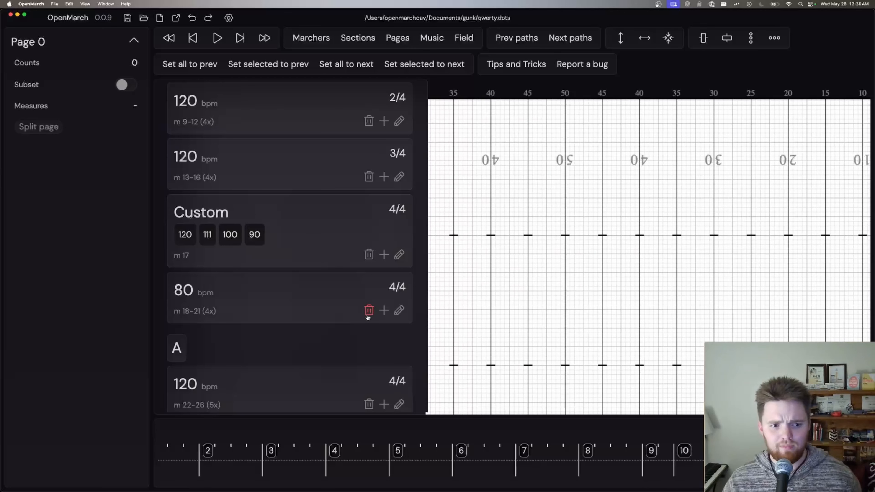
Step: Set the first two beat tempos of the custom measure 17 to 110 and 100 bpm
click(399, 254)
click(253, 276)
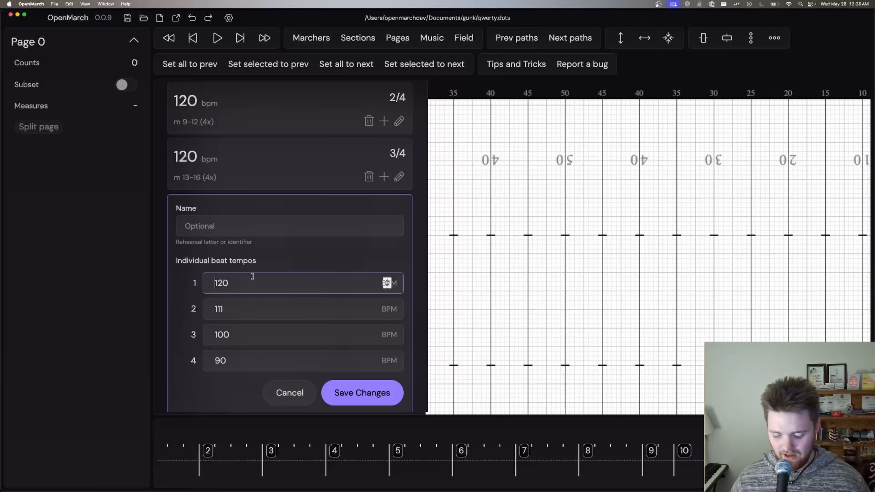
key(BackSpace)
key(BackSpace)
key(BackSpace)
text(110)
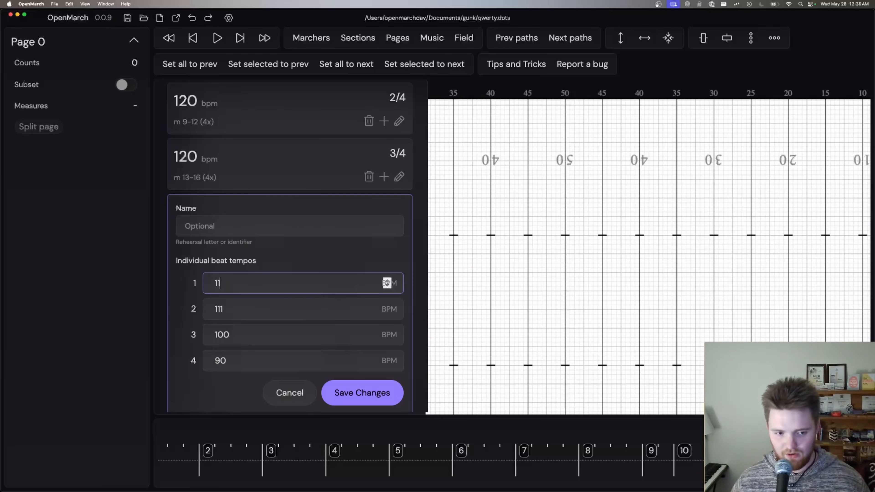
click(232, 305)
key(BackSpace)
key(BackSpace)
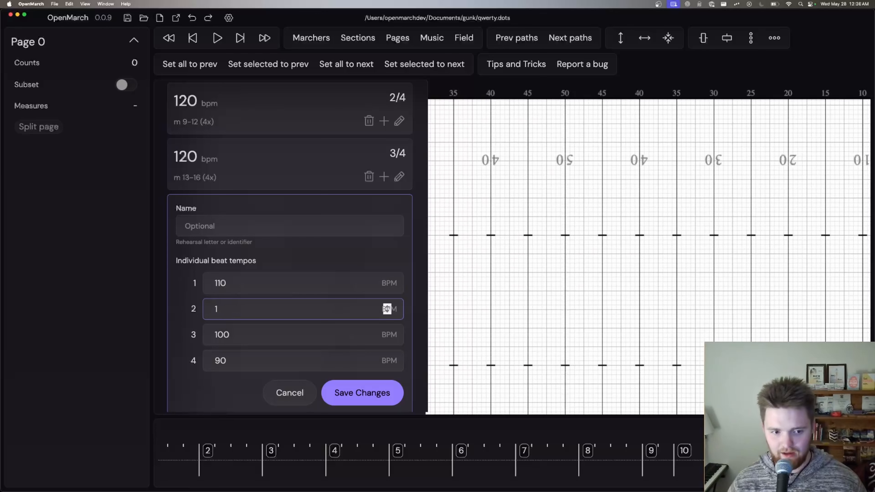
text(00)
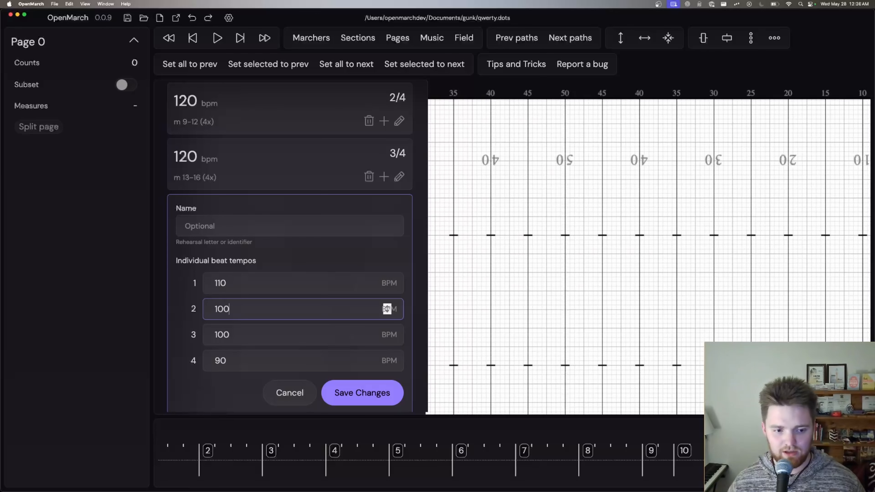
Step: Set the custom measure's third and fourth beat tempos to 90 and 80 bpm and save the changes
click(234, 336)
key(BackSpace)
key(BackSpace)
key(BackSpace)
text(90)
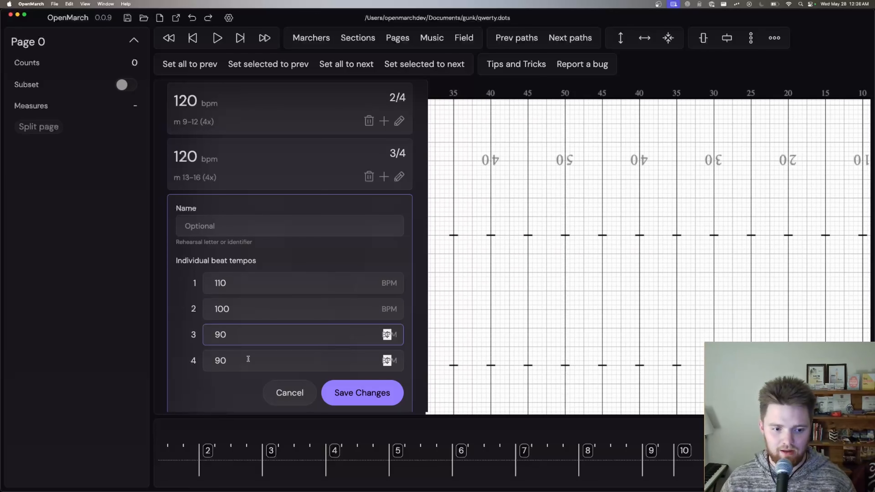
click(387, 360)
key(BackSpace)
key(BackSpace)
text(80)
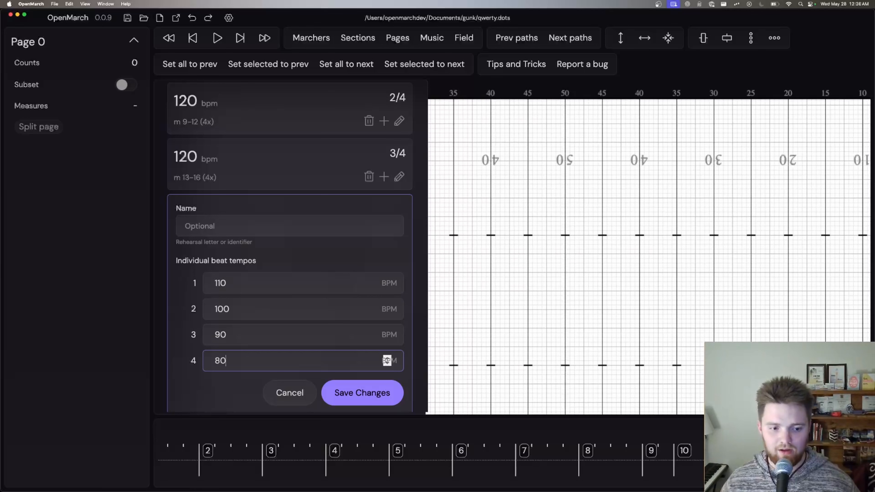
click(362, 392)
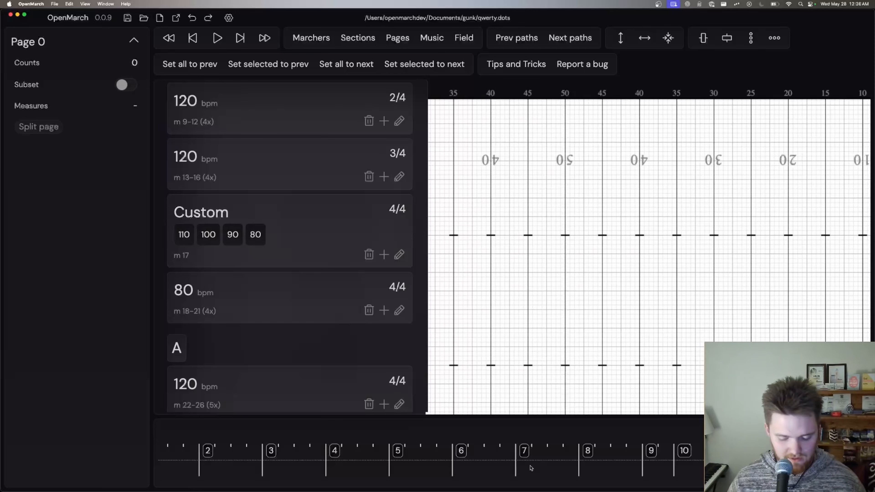
Step: Set the third beat's tempo in the custom measure 17 to 30 bpm and save it
scroll(531, 467, right, 10)
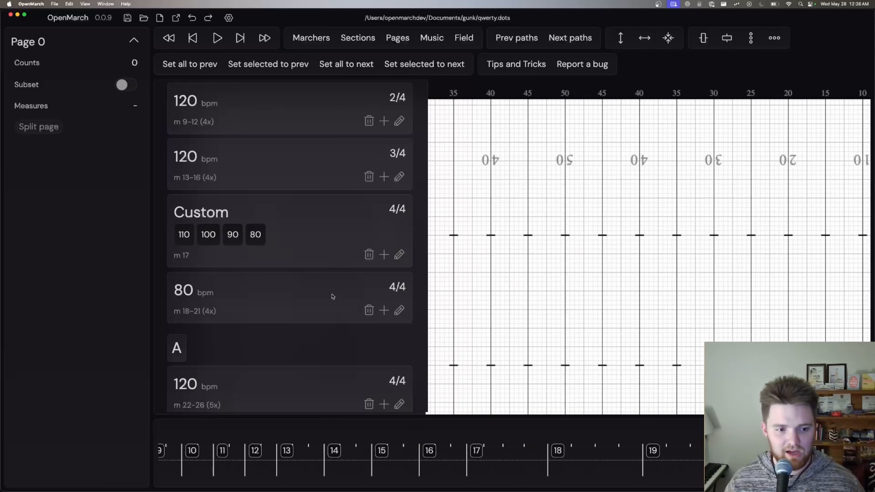
click(395, 256)
click(235, 333)
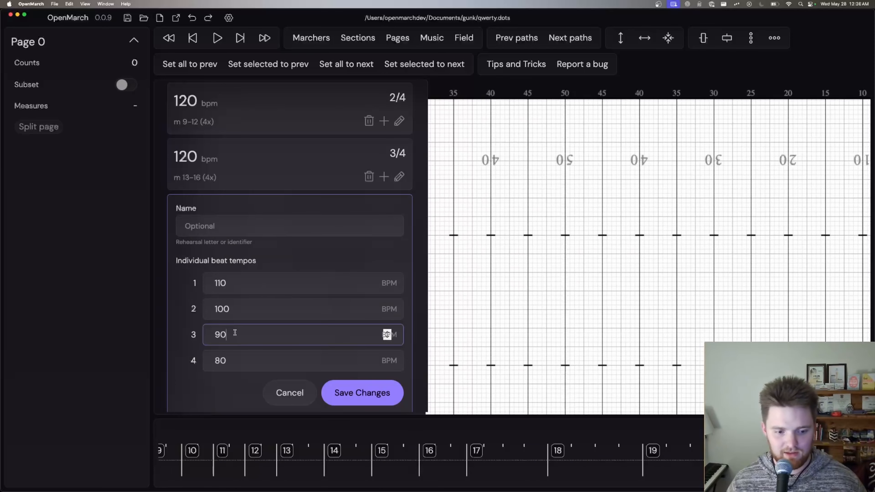
key(BackSpace)
key(BackSpace)
text(30)
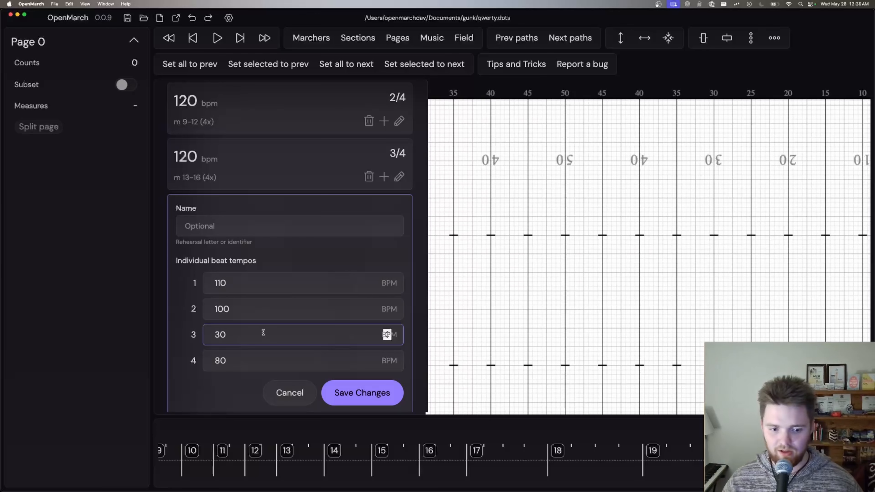
click(346, 382)
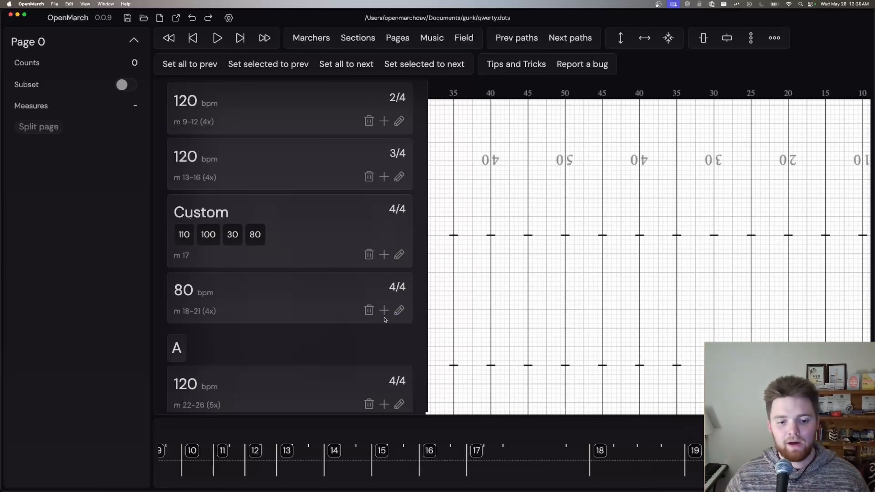
Step: Insert 4 measures of 4/4 after the 80 bpm group, with the tempo changing from 180 to 60 bpm
click(384, 310)
scroll(328, 315, down, 5)
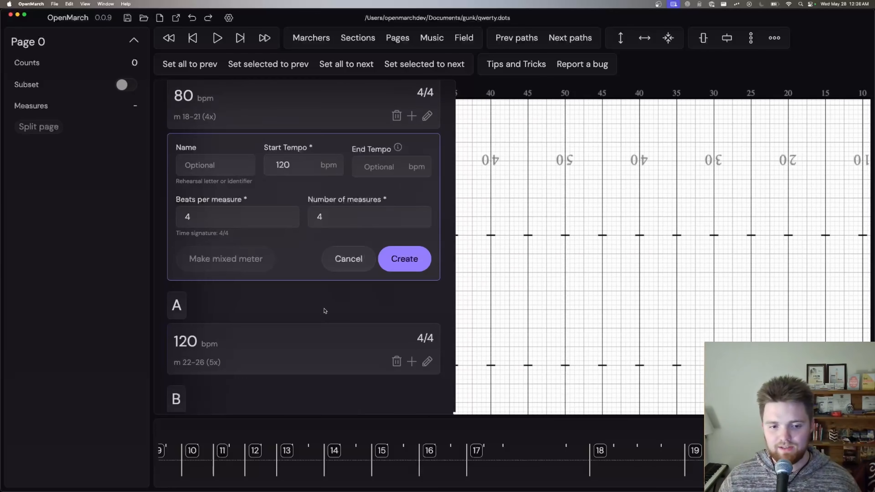
click(356, 217)
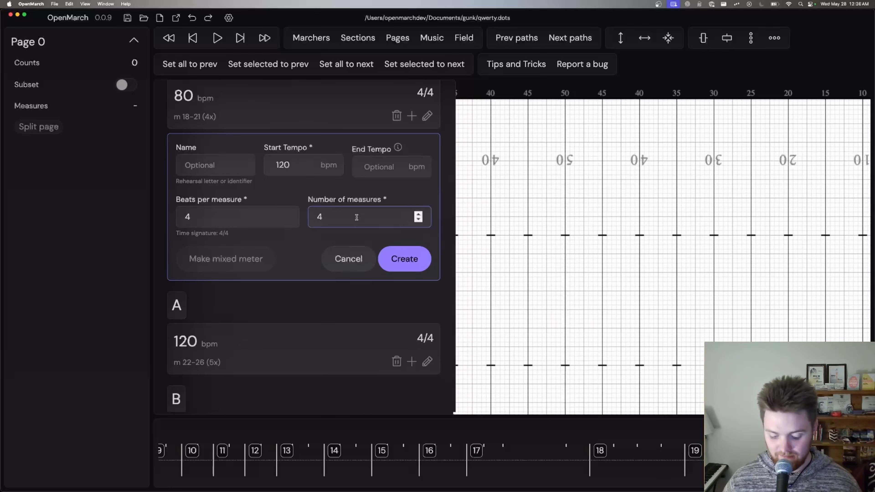
key(BackSpace)
text(4)
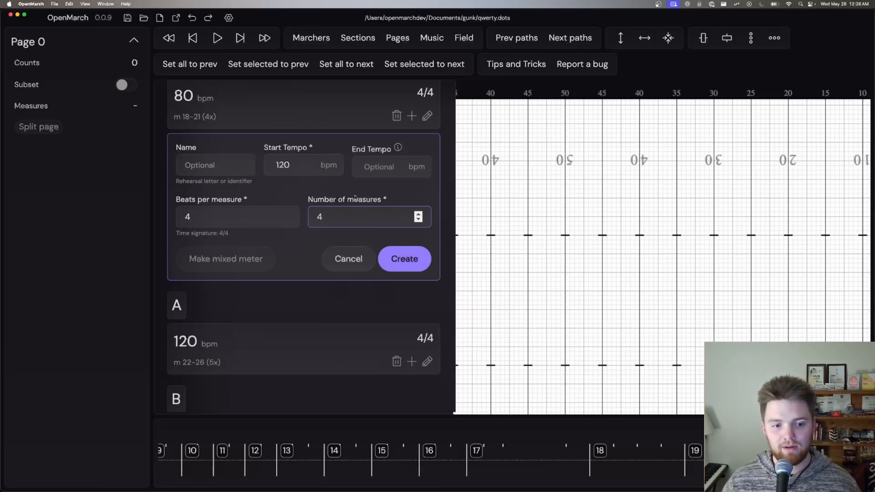
click(327, 165)
key(BackSpace)
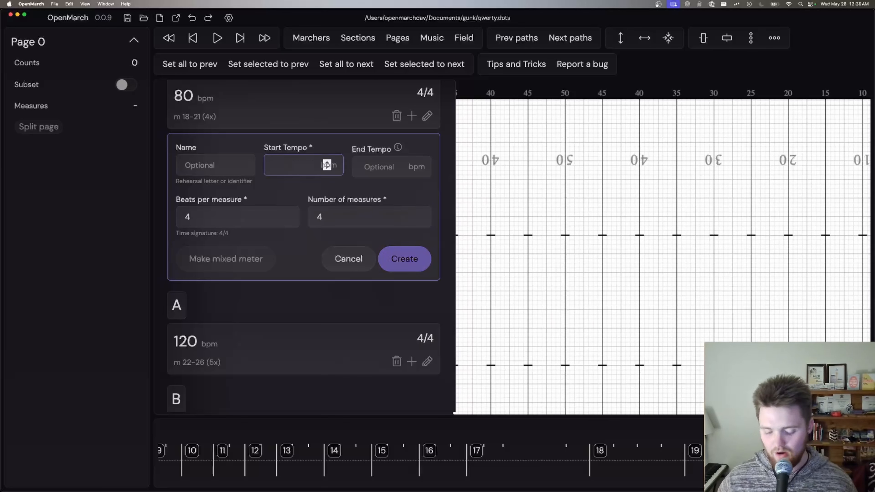
text(80)
click(414, 166)
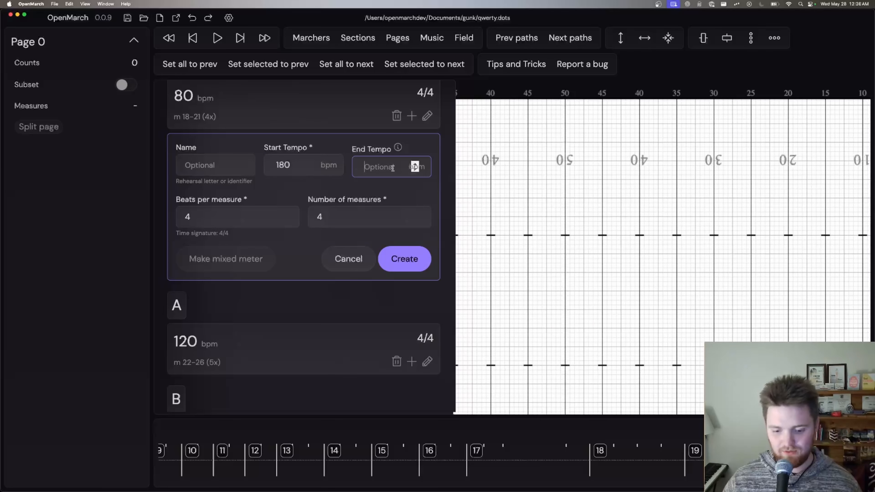
text(60)
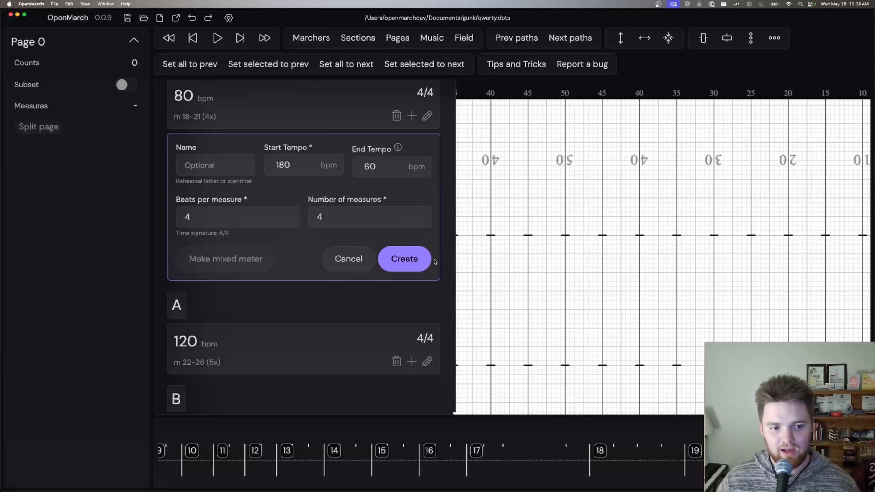
click(417, 259)
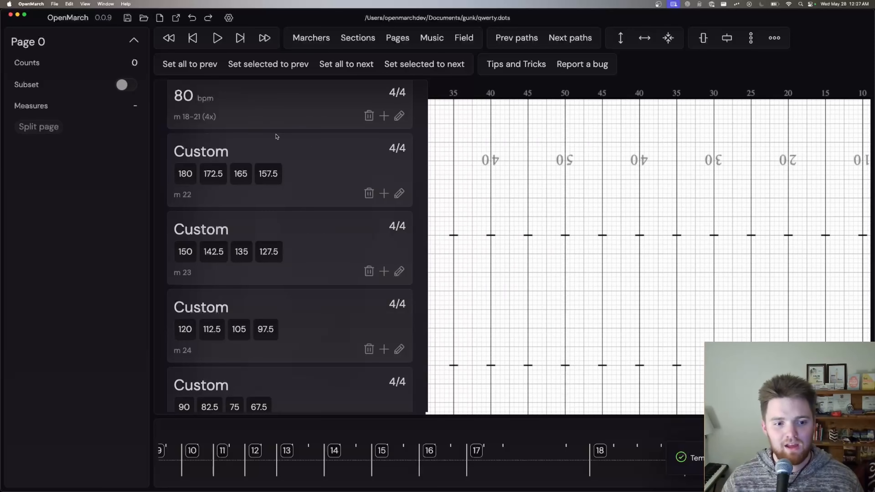
Step: Delete the custom tempo group at measure 23, which starts at 150 bpm, together with its associated pages
scroll(292, 190, down, 2)
scroll(299, 274, down, 5)
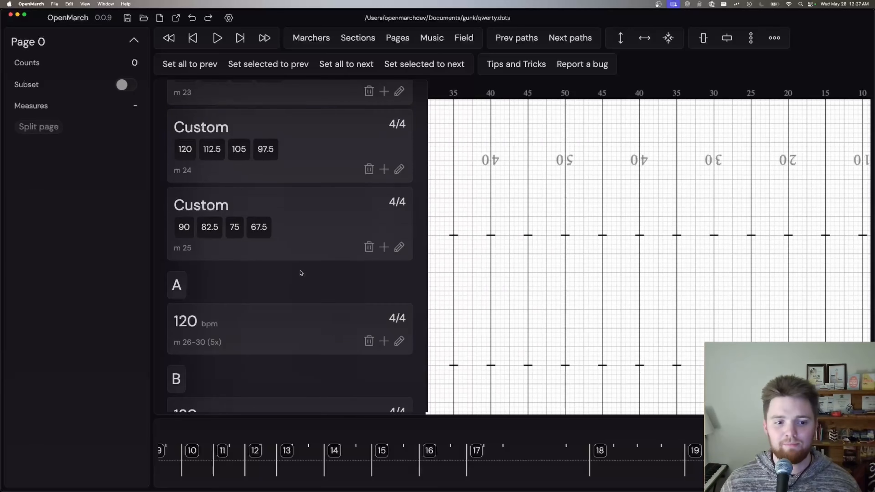
scroll(289, 254, up, 5)
scroll(343, 257, up, 2)
scroll(343, 259, up, 1)
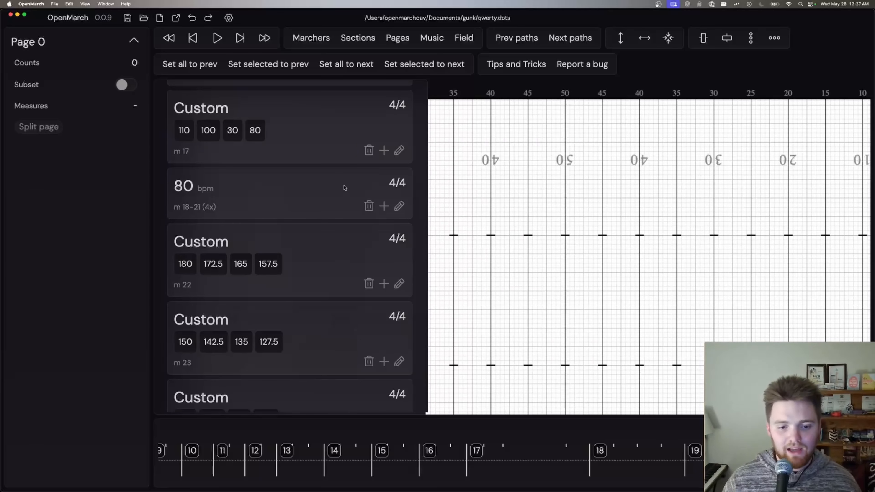
scroll(379, 224, down, 5)
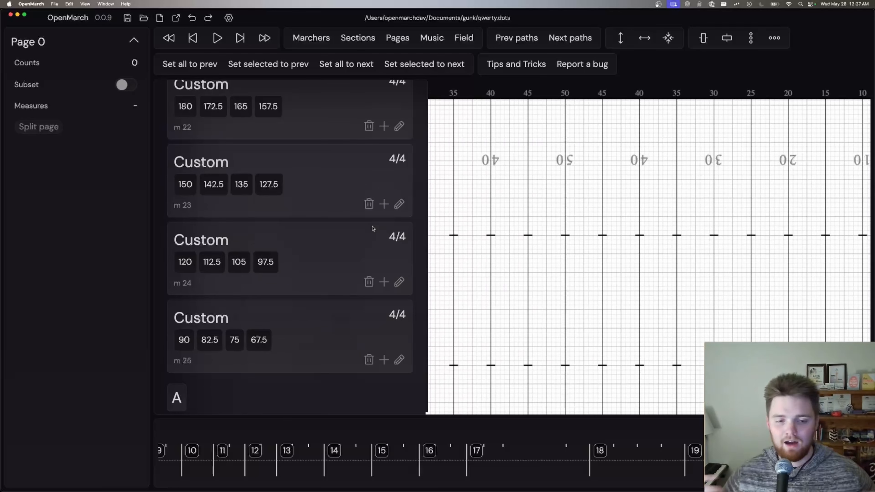
click(369, 204)
click(372, 244)
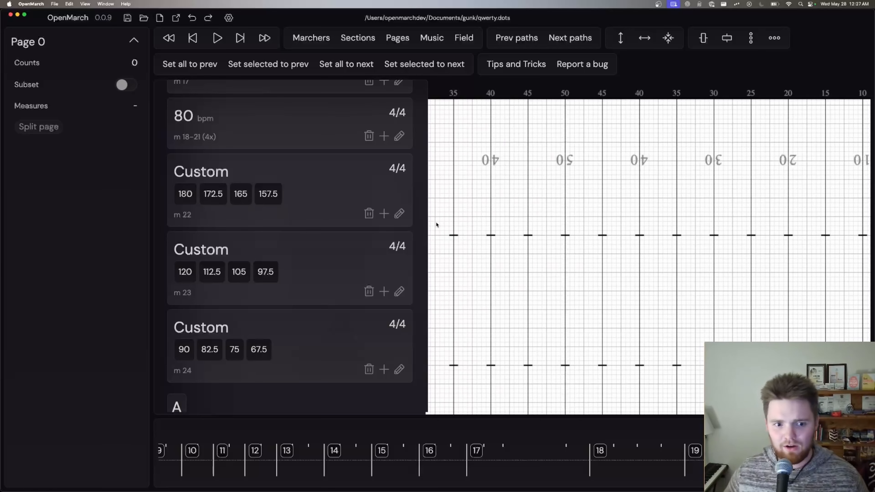
click(369, 213)
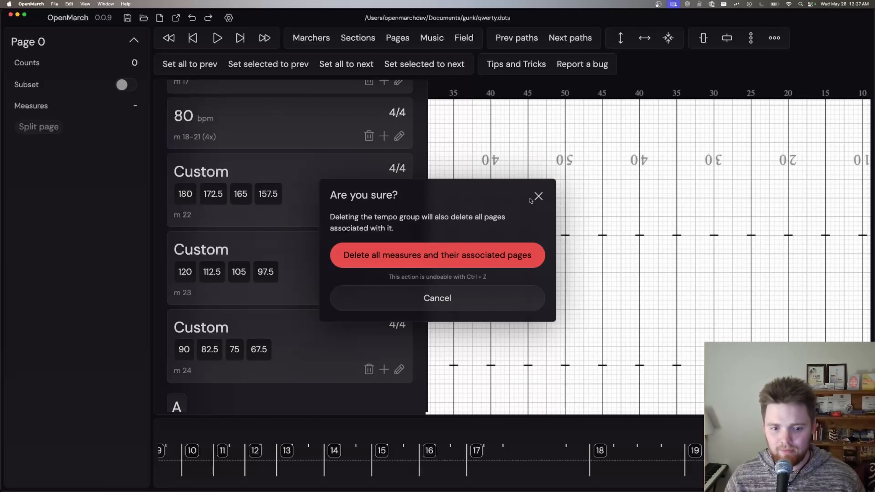
click(538, 197)
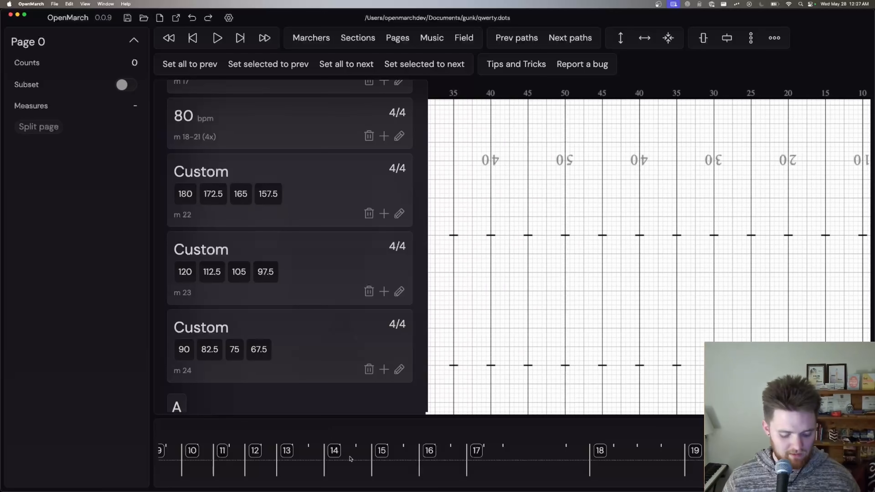
Step: Import the Washington march audio file from the Documents folder into the music settings
scroll(349, 458, left, 10)
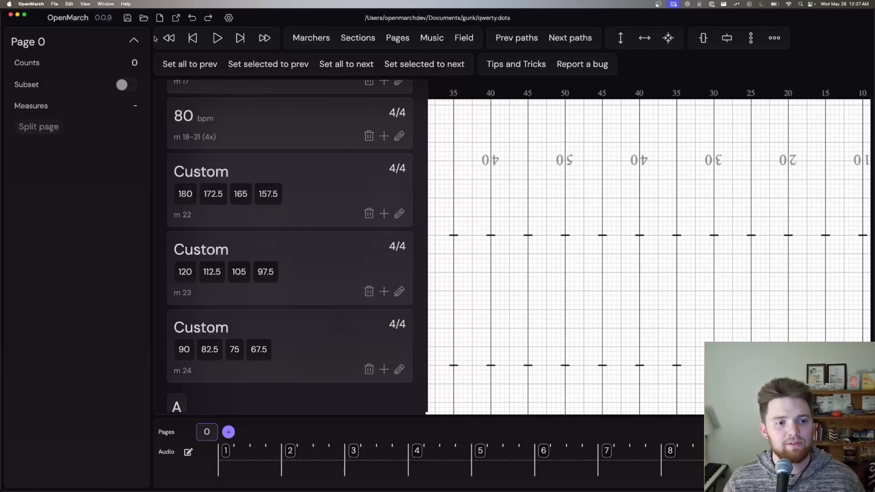
scroll(368, 156, up, 10)
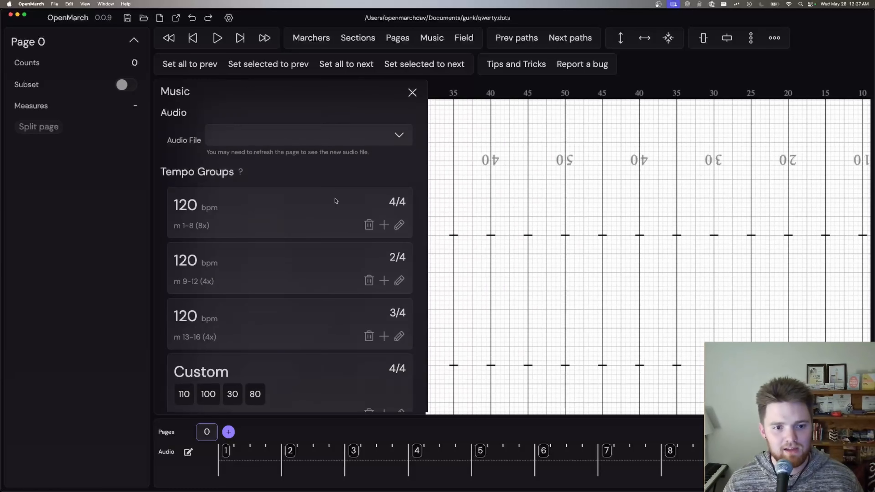
click(357, 138)
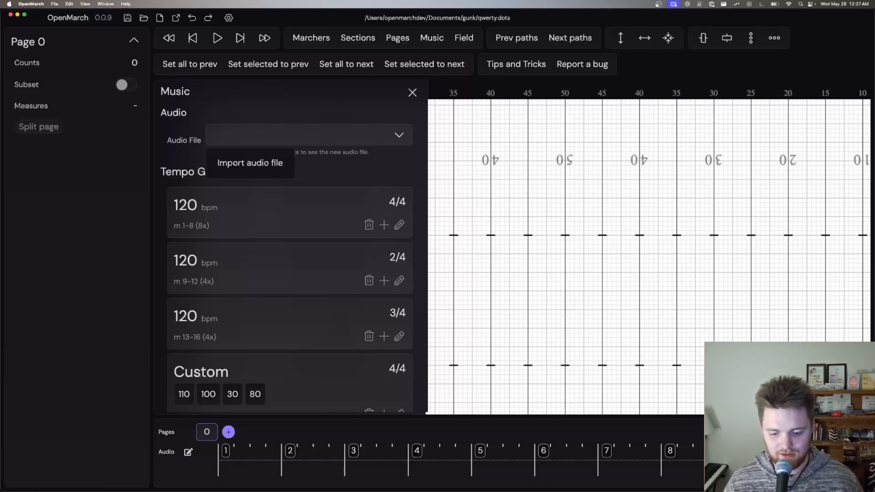
click(251, 162)
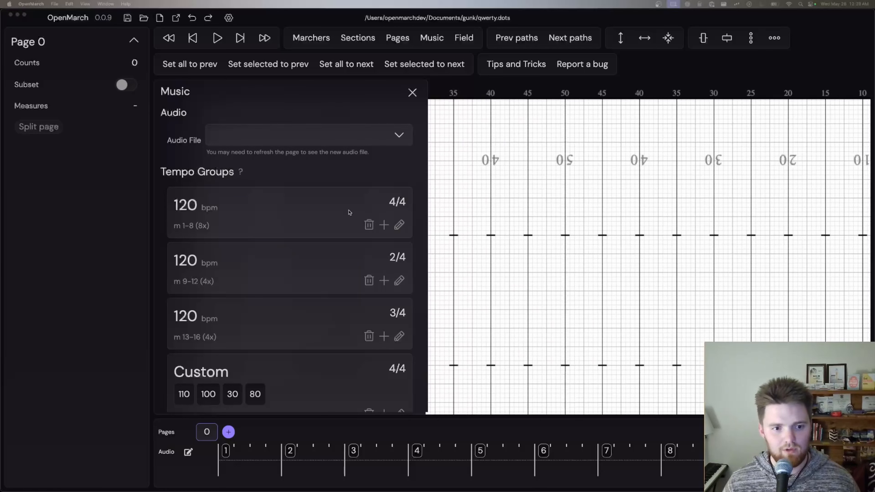
Step: Select the imported Washington recording as the drill's audio file and refresh the page
click(303, 137)
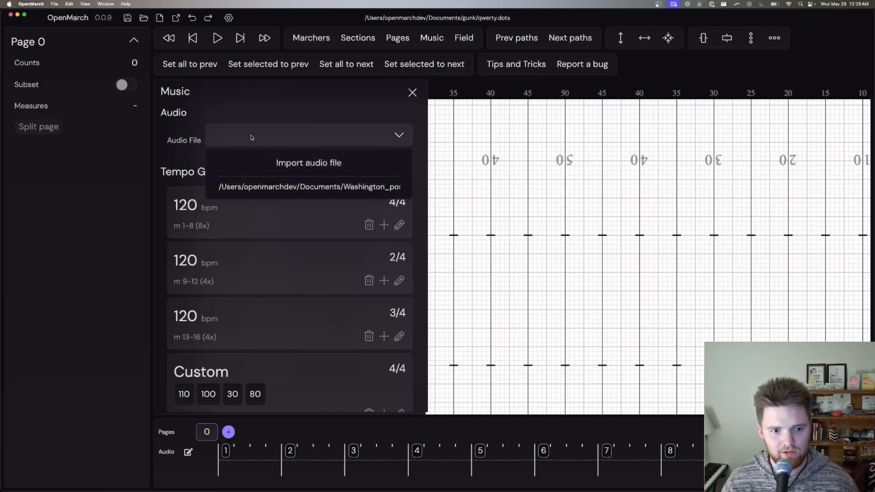
click(307, 186)
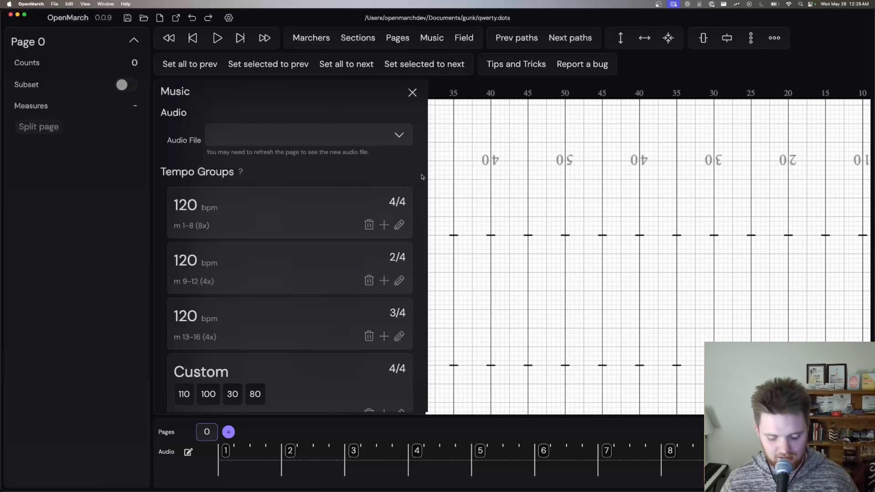
key(super+r)
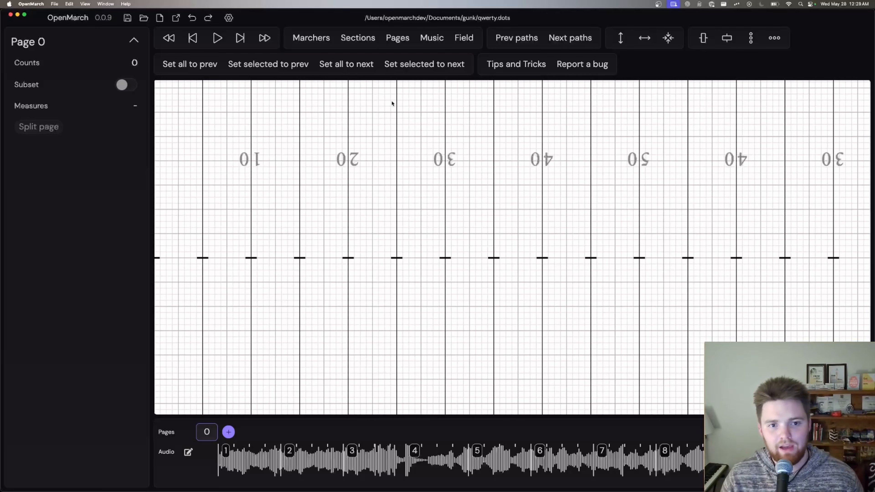
click(399, 39)
click(431, 38)
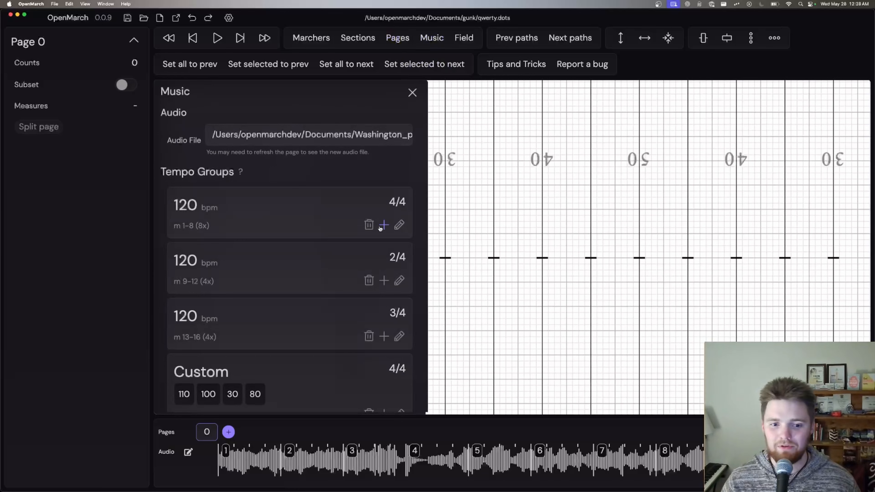
click(369, 227)
click(381, 259)
click(369, 227)
click(375, 258)
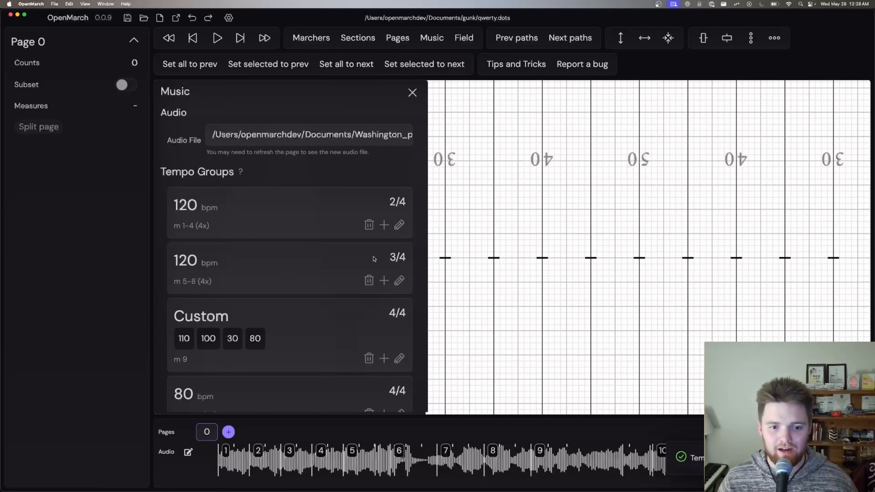
click(369, 225)
click(374, 259)
click(369, 226)
click(380, 257)
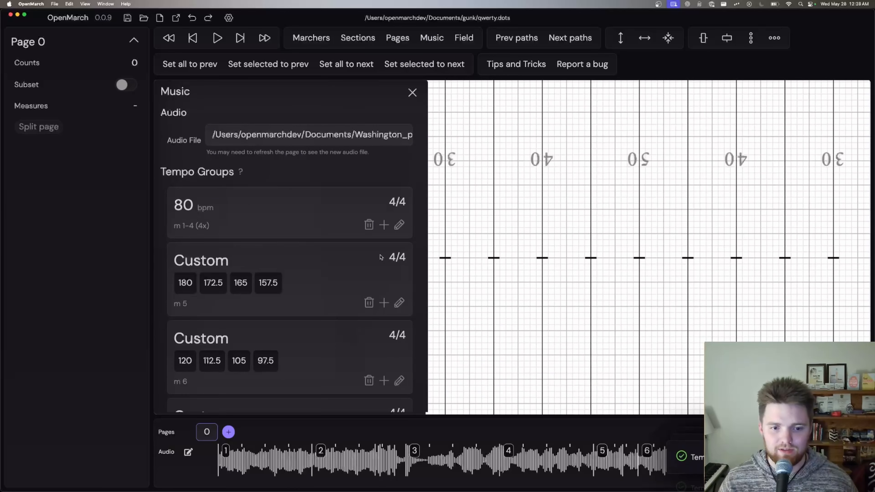
click(369, 225)
click(372, 253)
Step: Delete the three remaining custom measures and the tempo groups A, B and asdfwaqer with all their associated pages
click(370, 247)
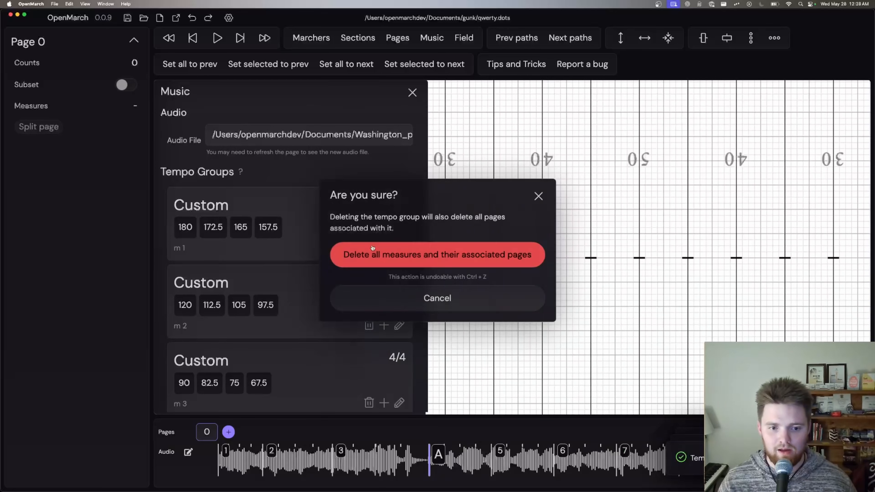
click(372, 248)
click(369, 247)
click(368, 251)
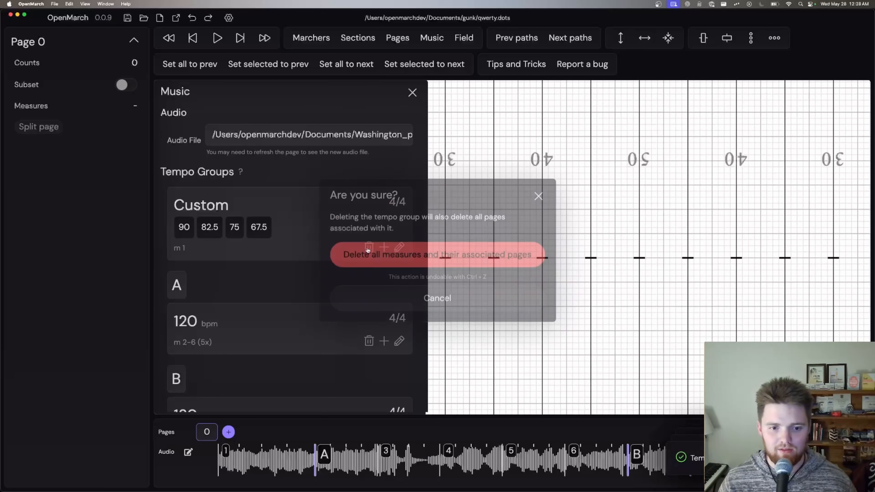
click(368, 254)
click(364, 255)
click(369, 257)
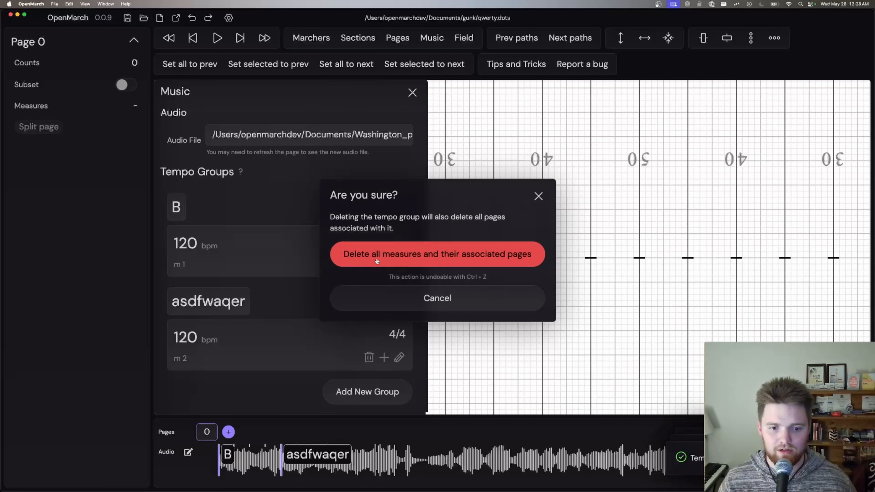
click(377, 261)
click(369, 258)
click(371, 255)
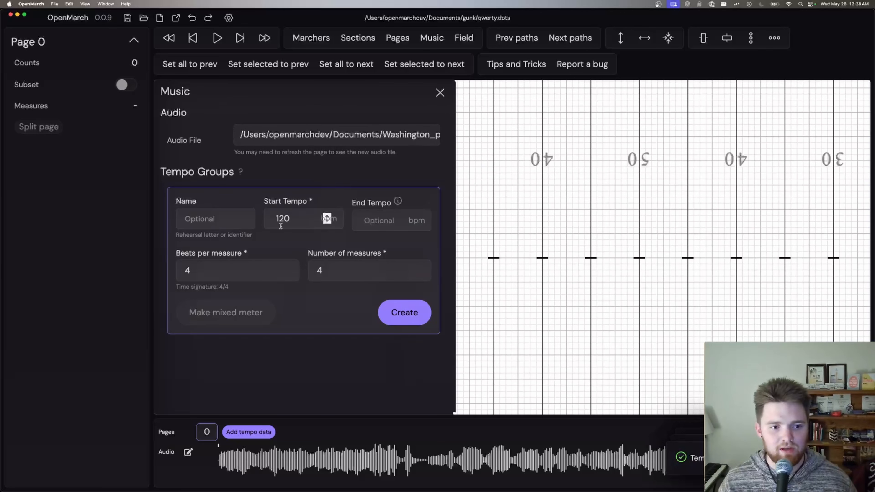
Step: Create a tempo group of 76 measures in 4/4 at 120 bpm and check it against the audio waveform
click(356, 276)
key(BackSpace)
text(7)
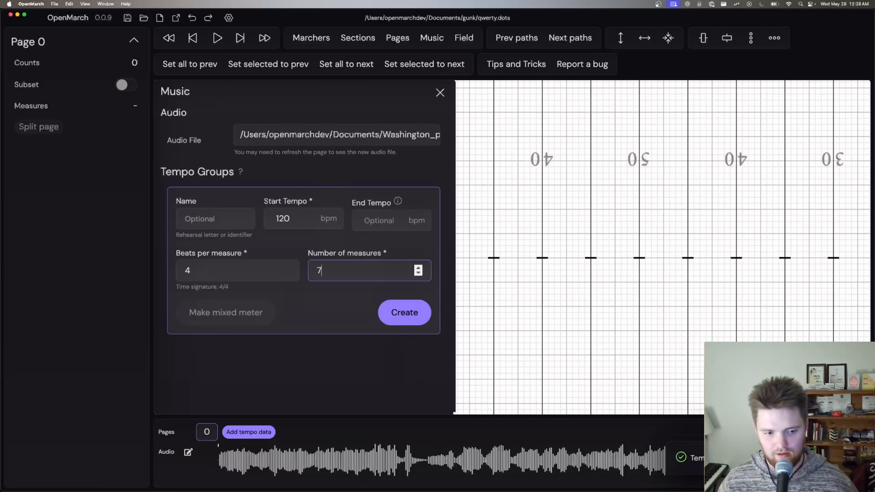
text(6)
click(404, 312)
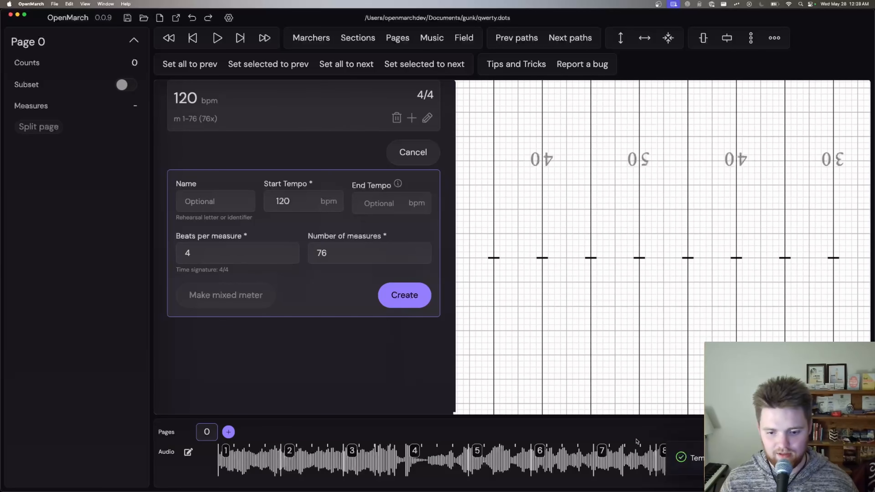
scroll(637, 448, right, 10)
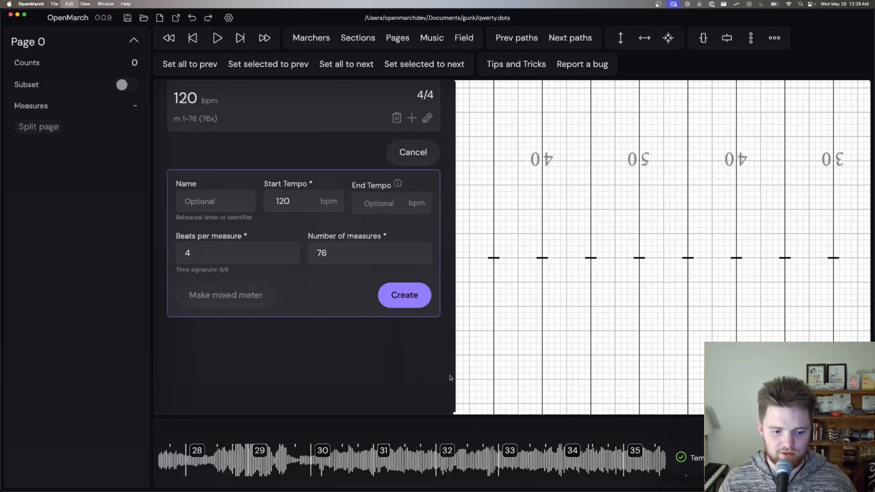
Step: Try replacing the 4/4 group with 76 measures of 2/4 at 120 bpm, and undo its creation
click(257, 252)
key(BackSpace)
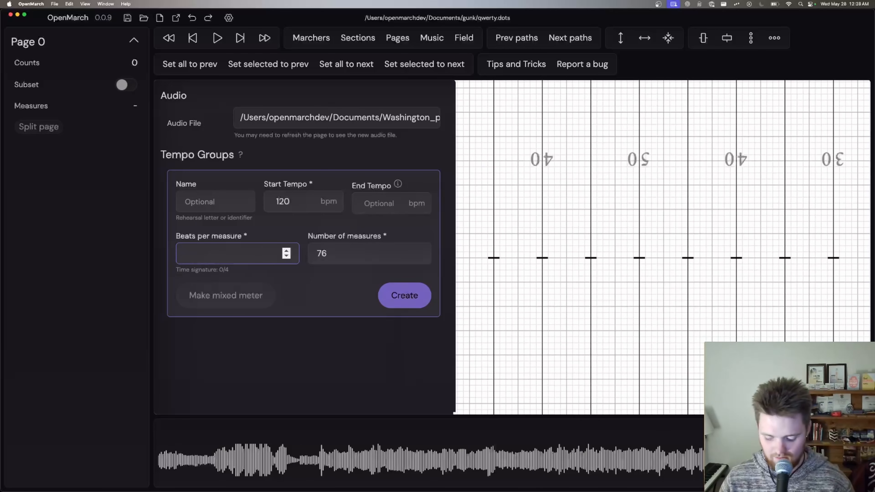
text(2)
click(405, 295)
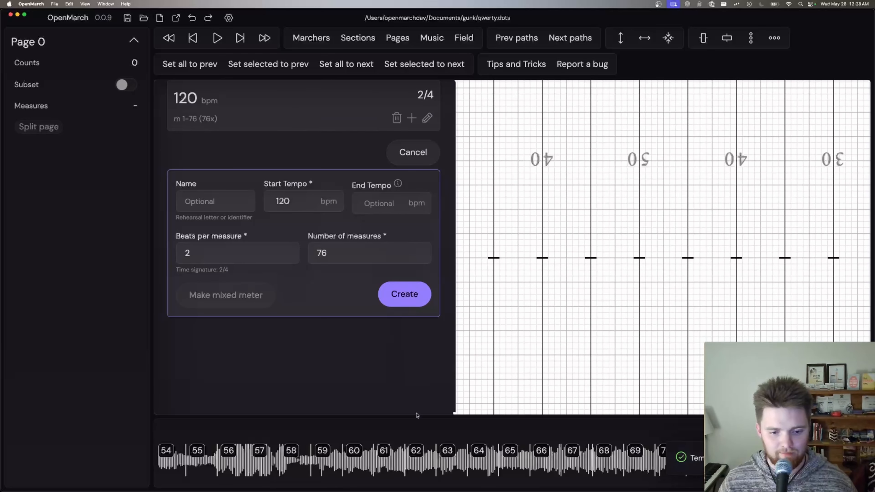
scroll(398, 453, left, 15)
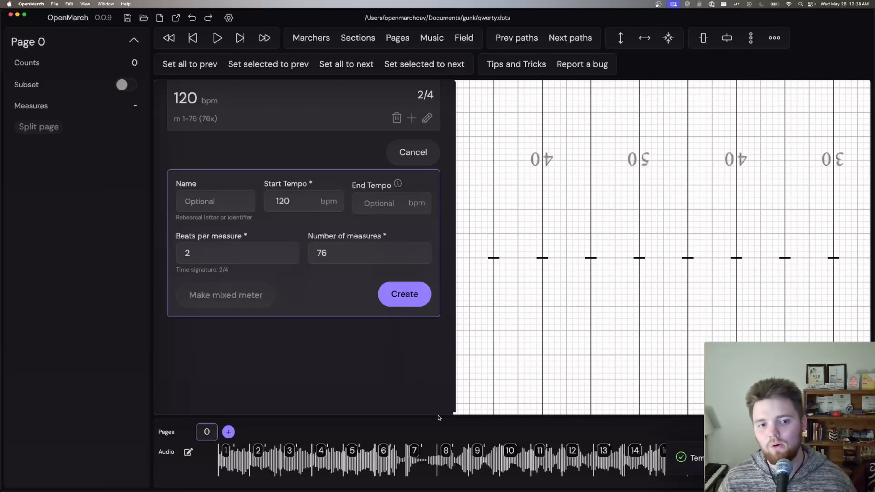
key(super+z)
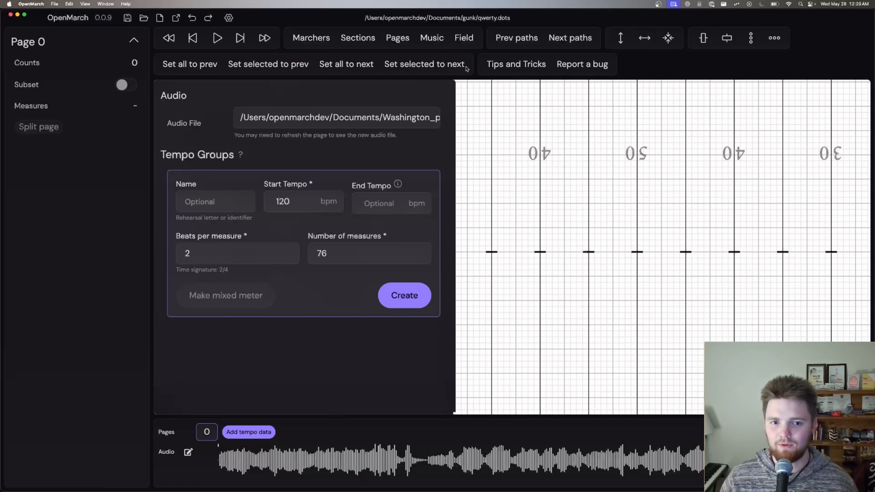
Step: Close the music settings and start a new tempo tapping session in the focused audio timeline
scroll(437, 123, up, 2)
click(439, 92)
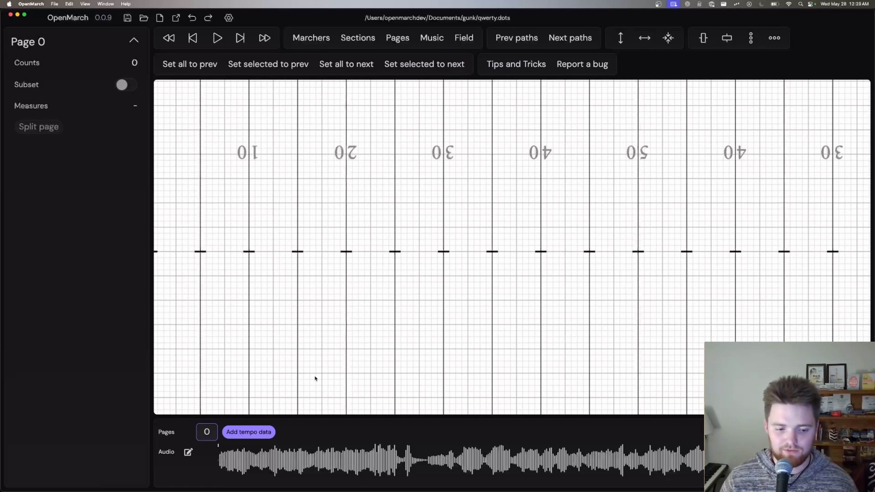
click(188, 453)
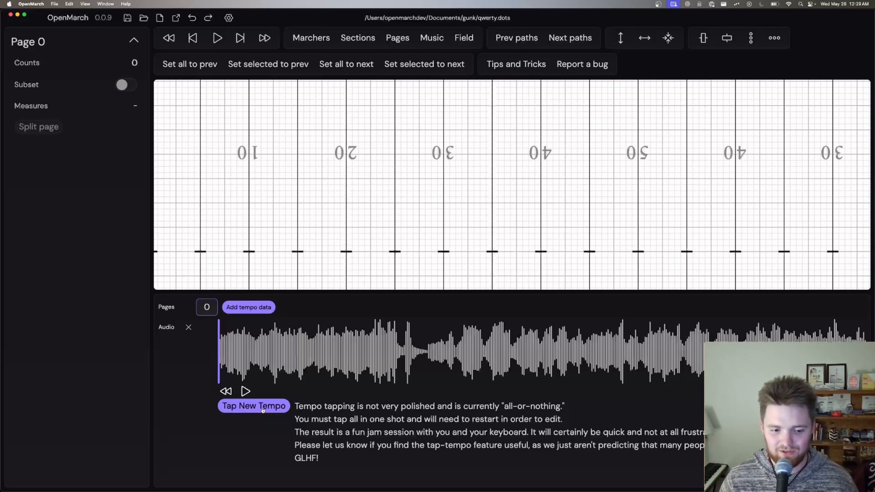
click(272, 407)
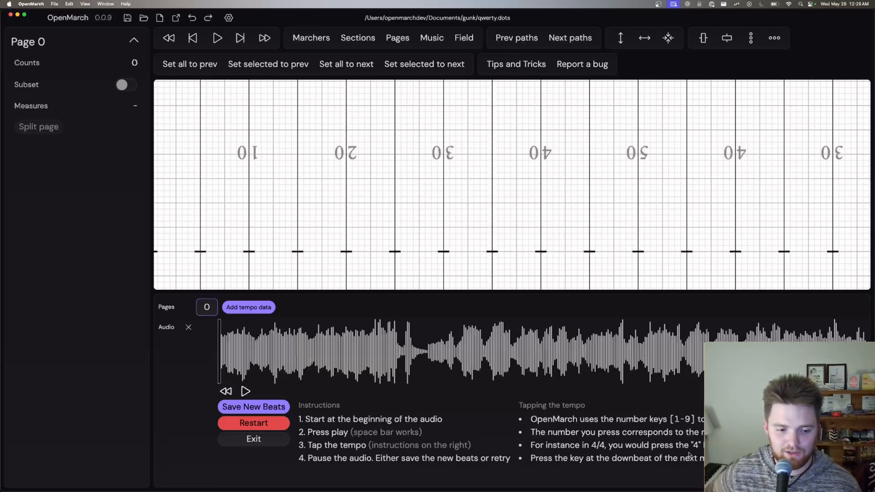
Step: Lower the system volume after briefly playing the audio, and rewind playback to the beginning
click(245, 392)
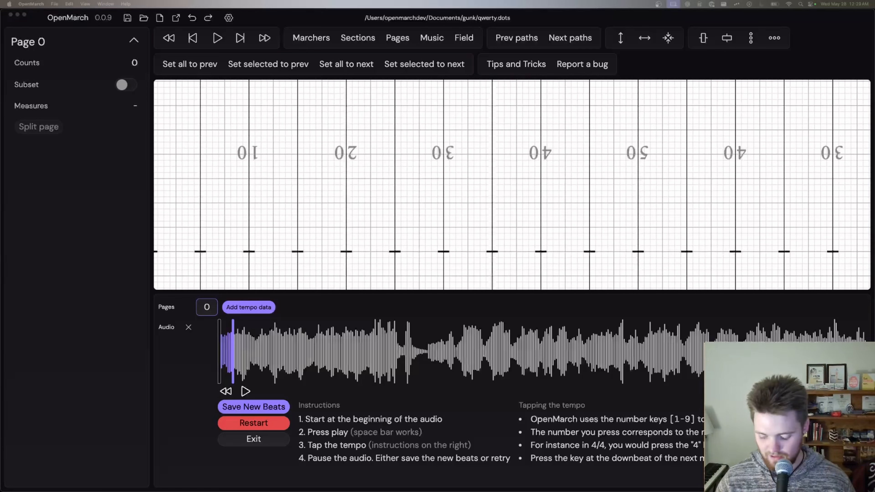
key(XF86AudioLowerVolume)
key(XF86AudioLowerVolume)
key(XF86AudioLowerVolume)
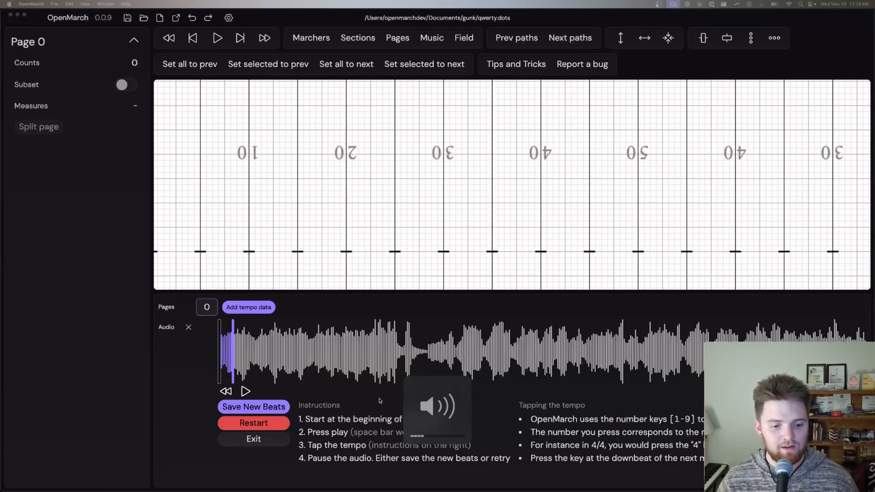
click(226, 392)
click(226, 392)
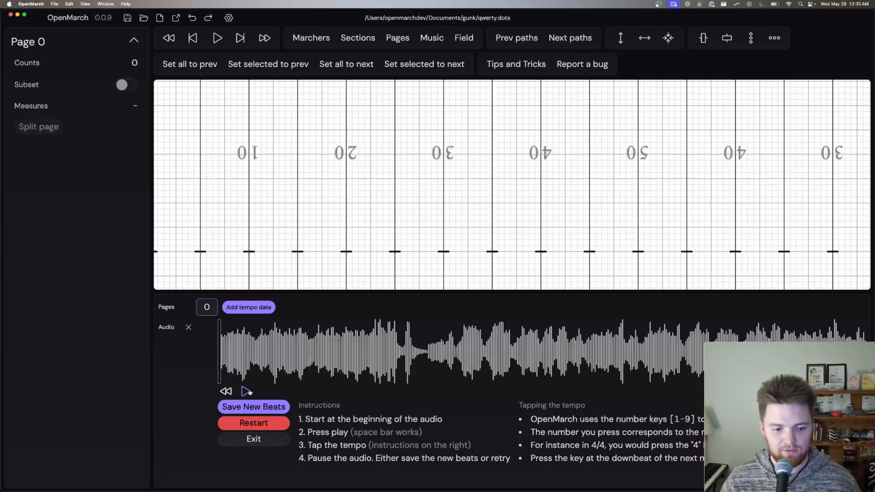
Step: Try tapping the opening measures in two beats along with the audio, and restart the tapping
click(249, 392)
key(2)
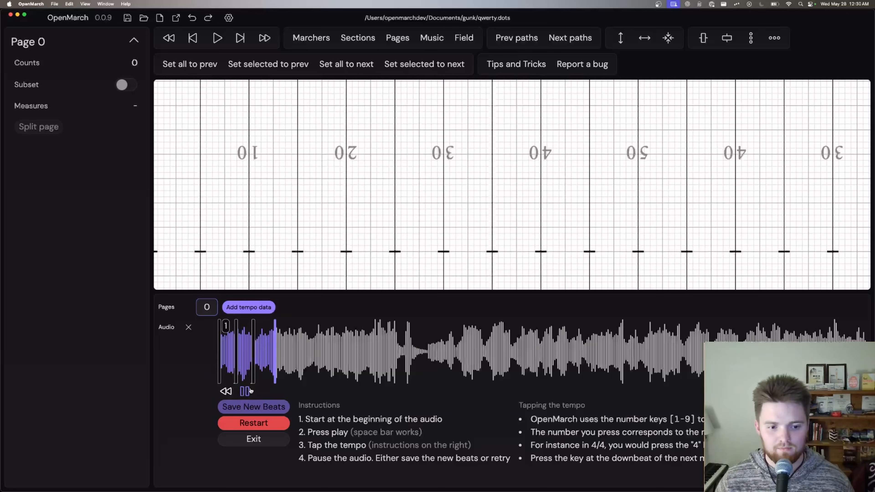
key(2)
key(2)
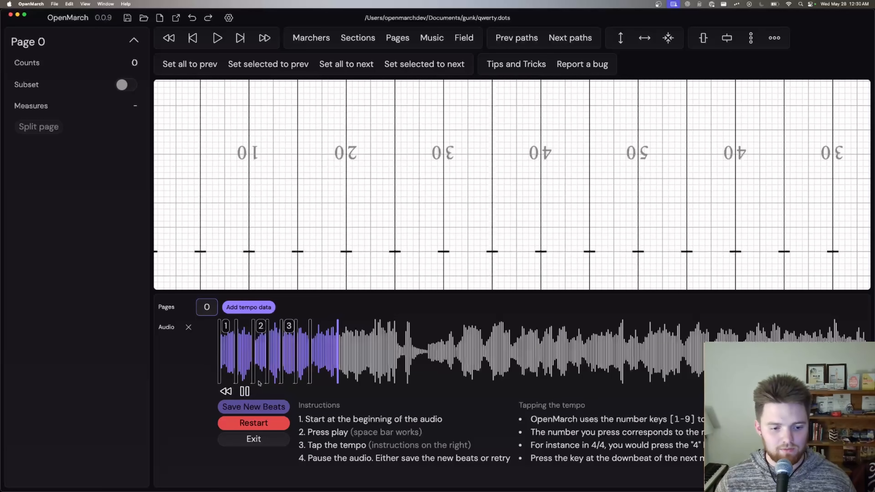
key(space)
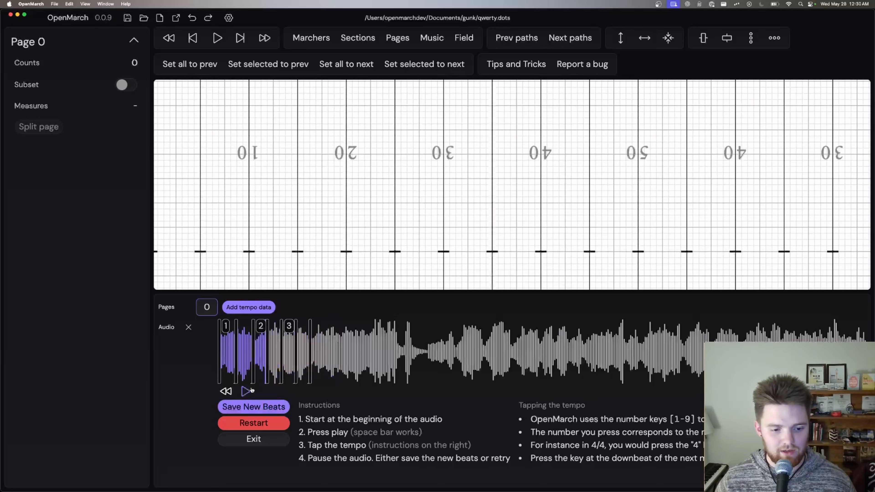
click(249, 421)
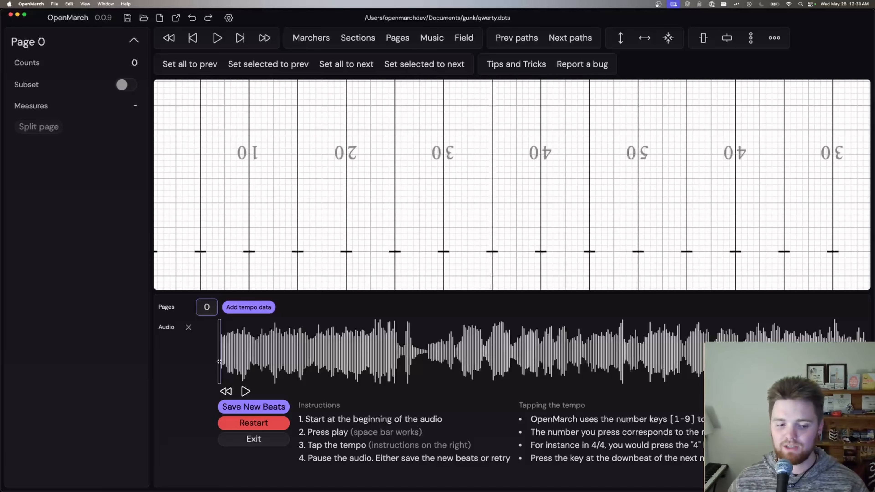
Step: Tap seven two-beat measures along with the audio from its beginning, pause playback, and save the new beats
click(246, 392)
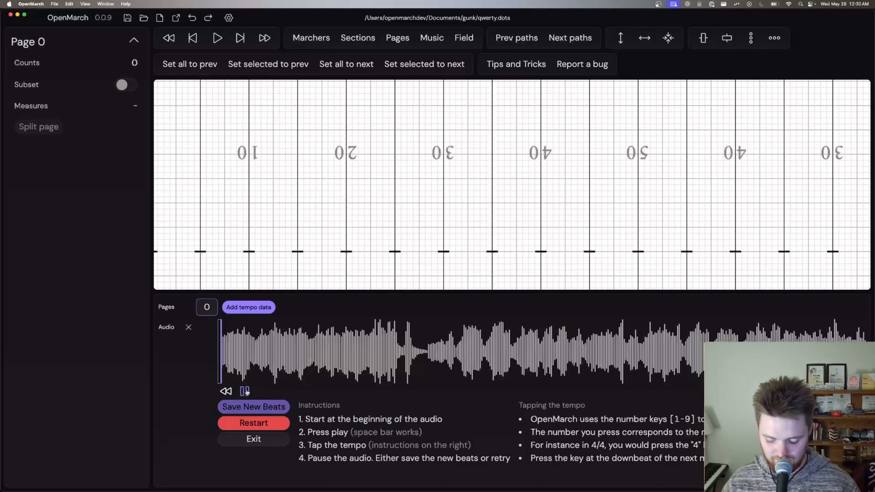
key(2)
key(2)
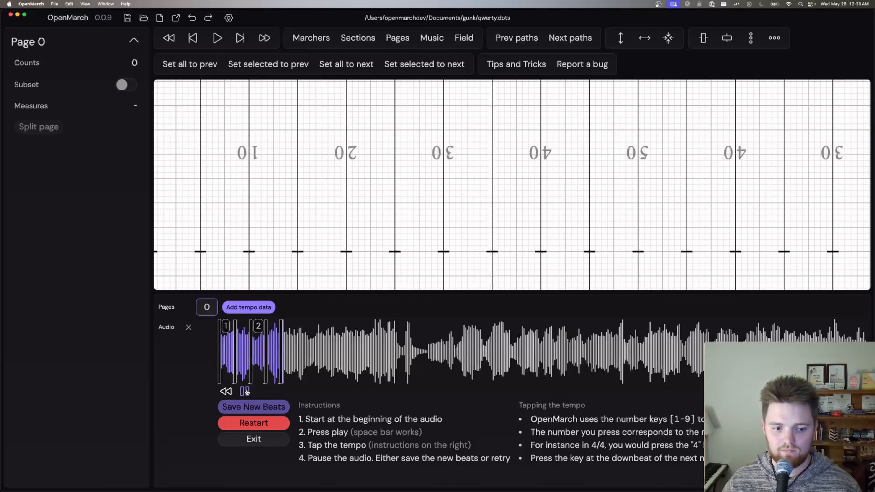
key(2)
key(2)
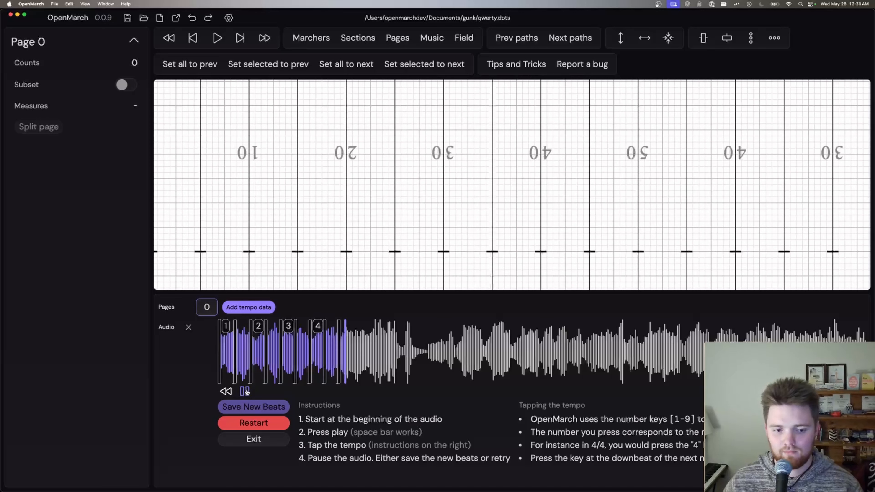
key(2)
key(2)
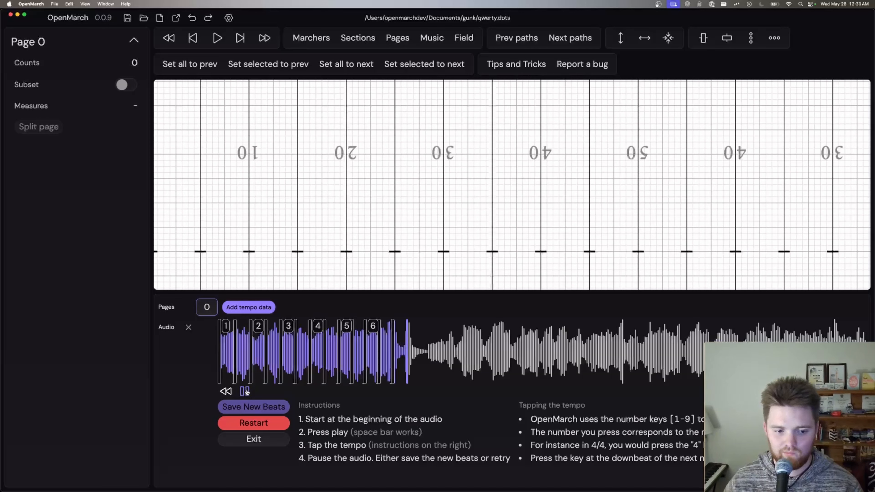
key(2)
click(245, 391)
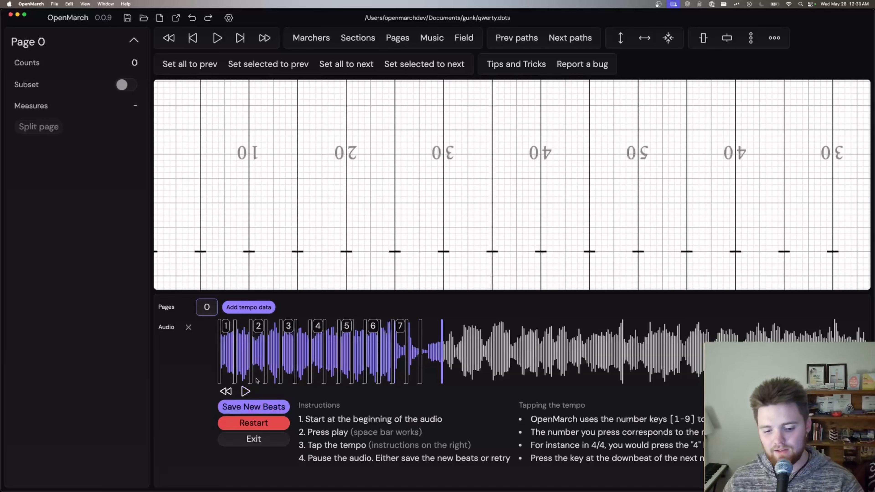
click(253, 406)
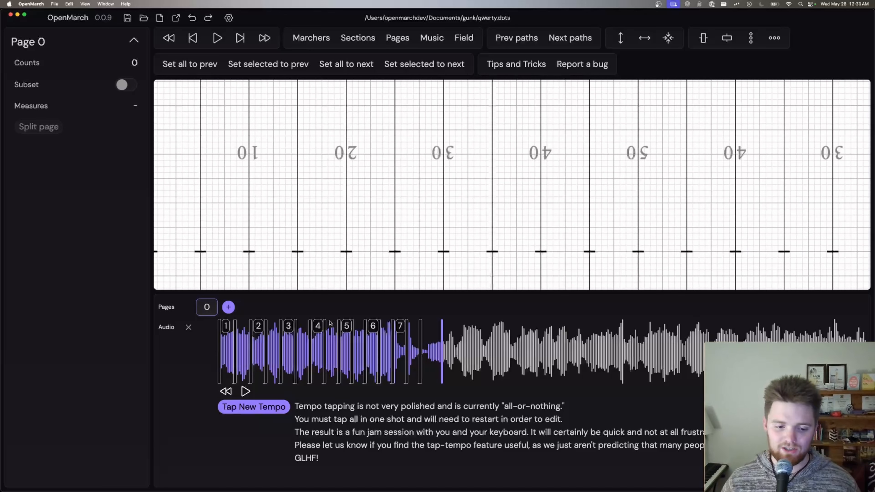
Step: Retap the tempo from the start of the audio, alternating two-beat and three-beat measures for seven measures, and save the new beats
click(265, 404)
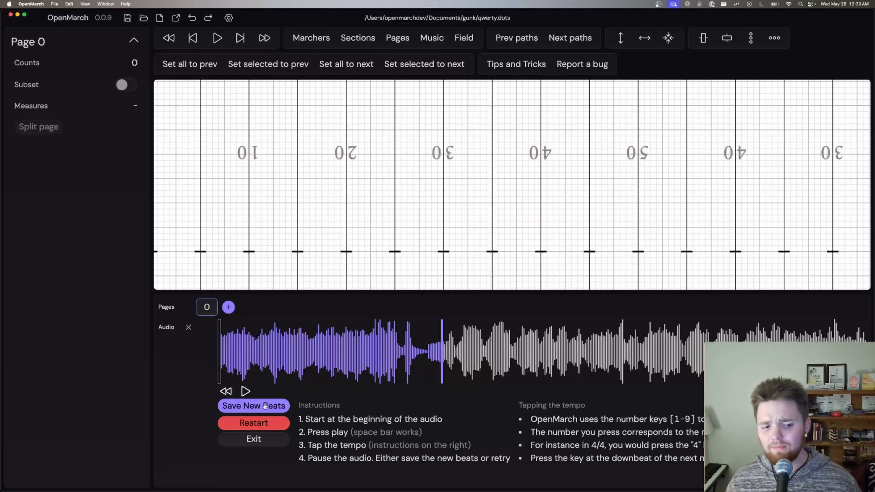
click(220, 343)
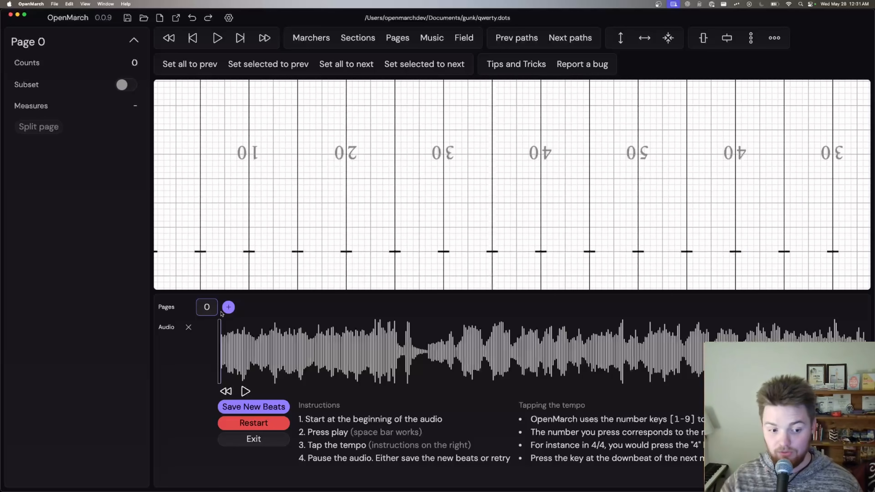
click(245, 391)
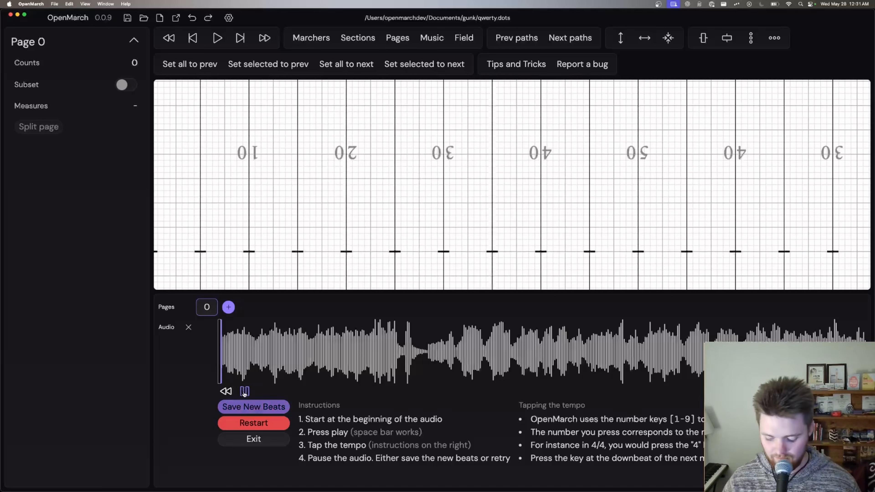
key(2)
key(3)
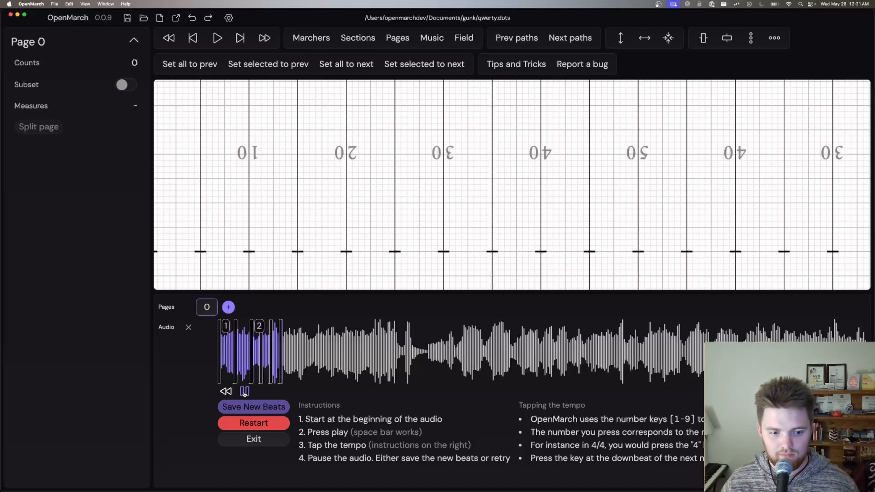
key(2)
key(3)
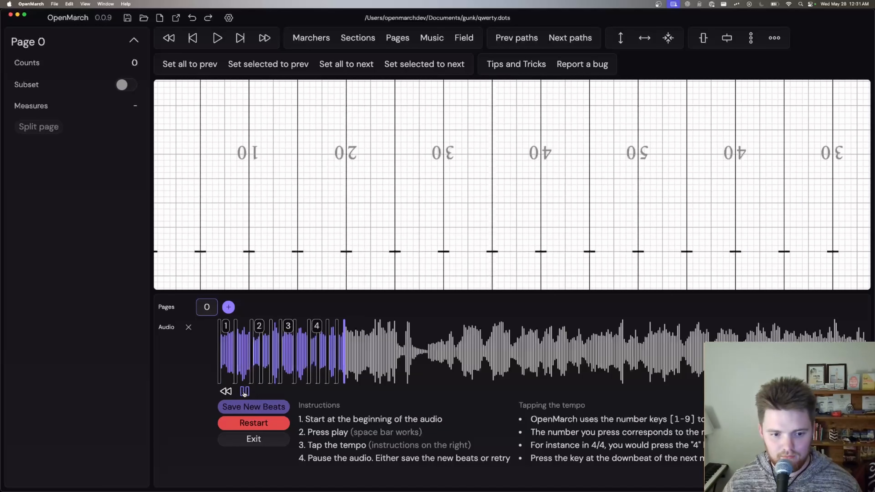
key(2)
key(3)
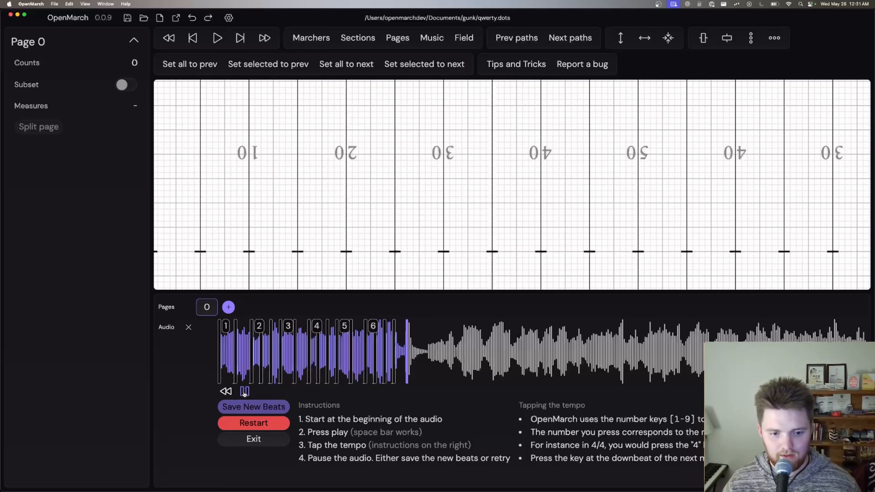
key(2)
click(244, 391)
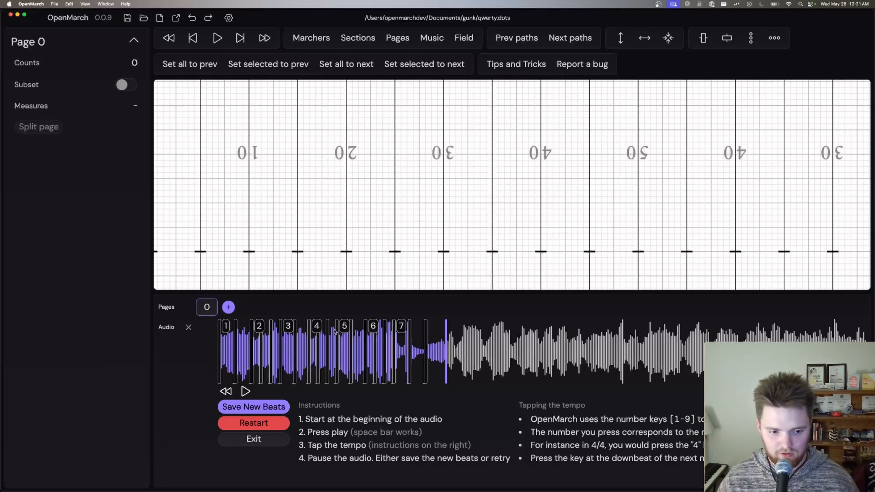
click(254, 407)
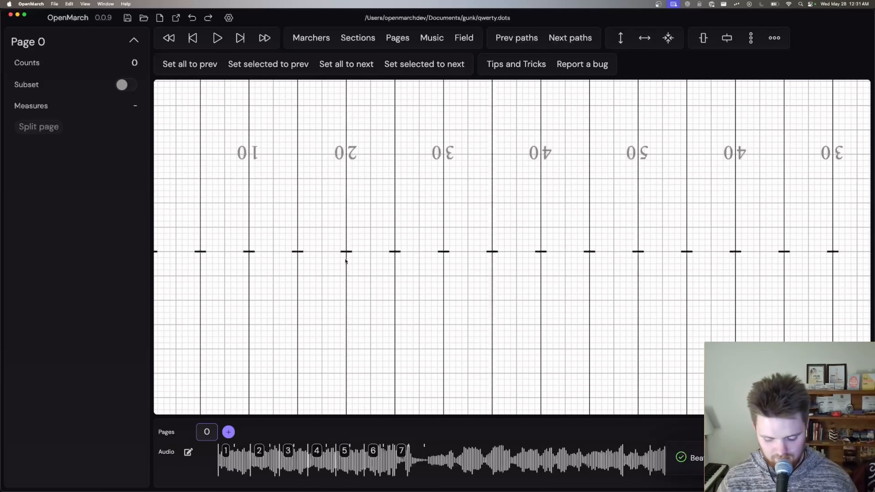
Step: Examine the spacing of the tapped beats and measures in an enlarged view of the audio timeline
key(super+equal)
key(super+equal)
click(239, 438)
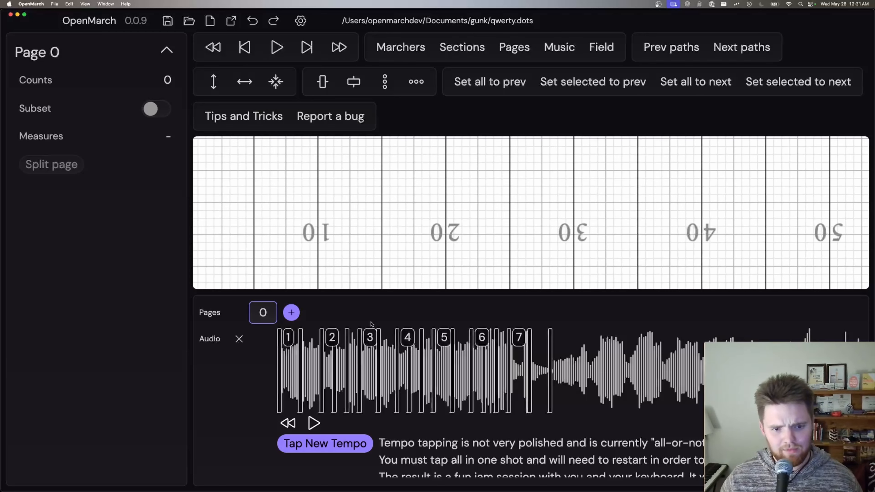
key(Escape)
key(super+minus)
key(super+minus)
key(super+minus)
key(super+minus)
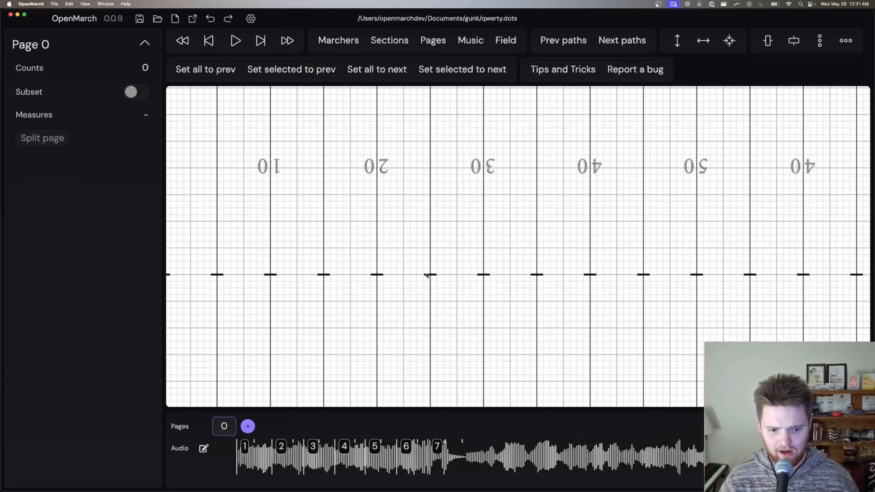
key(super+minus)
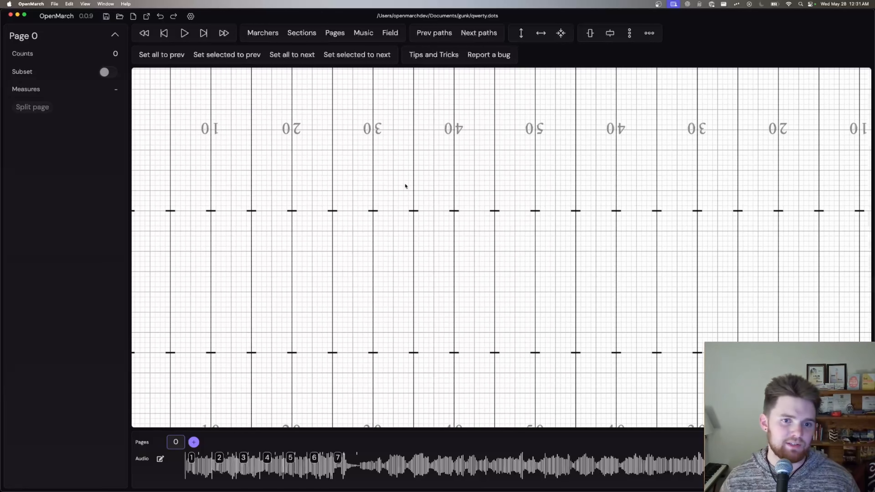
Step: Review the tempo groups generated from the tapped beats in the music settings
click(363, 35)
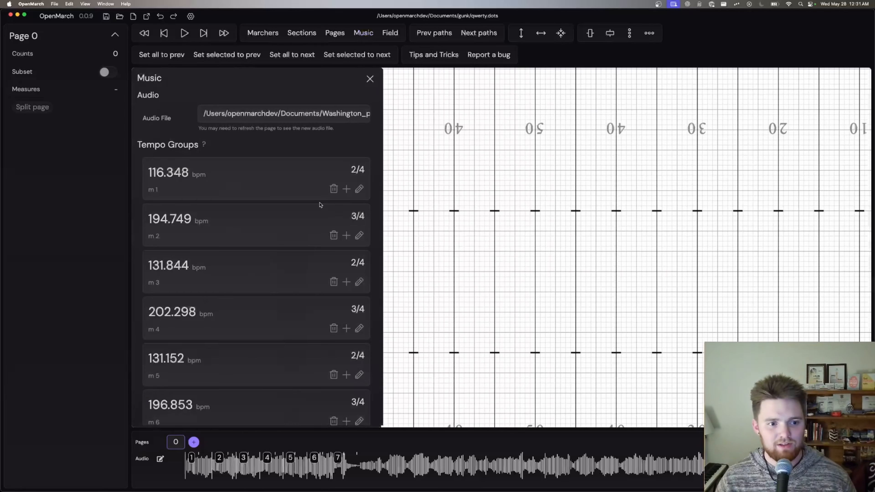
scroll(288, 199, down, 3)
scroll(317, 242, up, 2)
scroll(317, 243, up, 1)
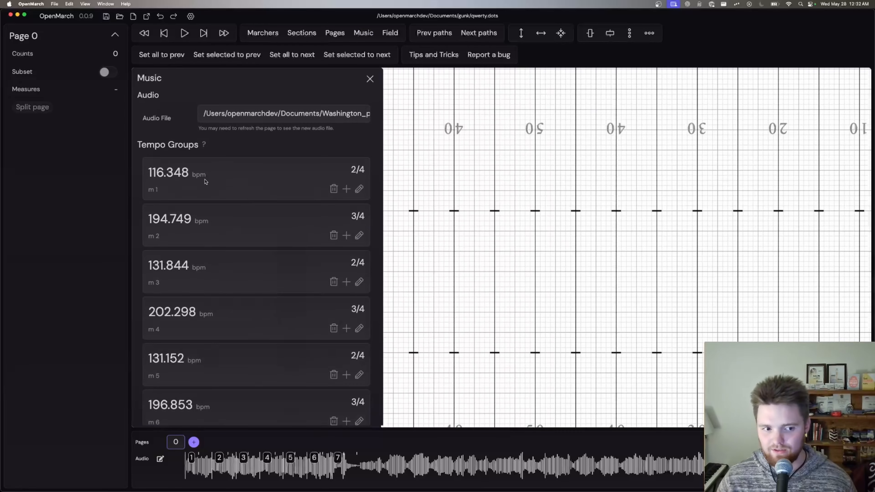
scroll(217, 182, down, 2)
scroll(217, 194, down, 1)
scroll(217, 193, up, 3)
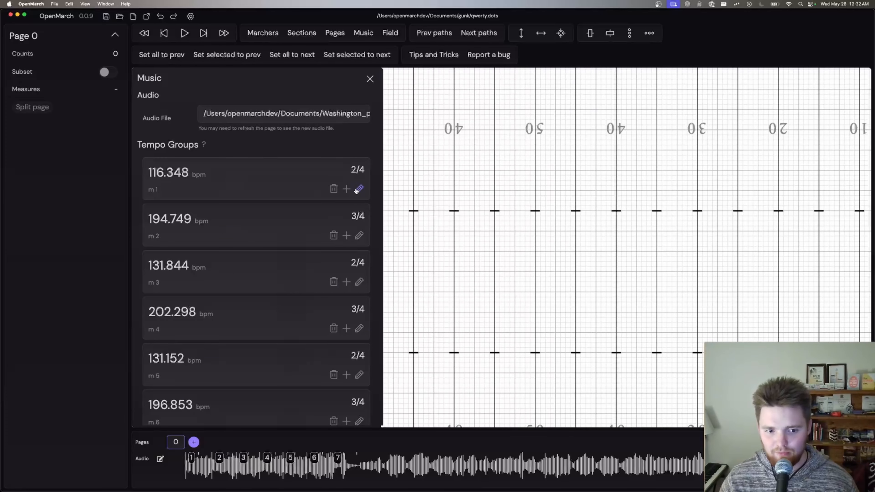
scroll(348, 331, down, 1)
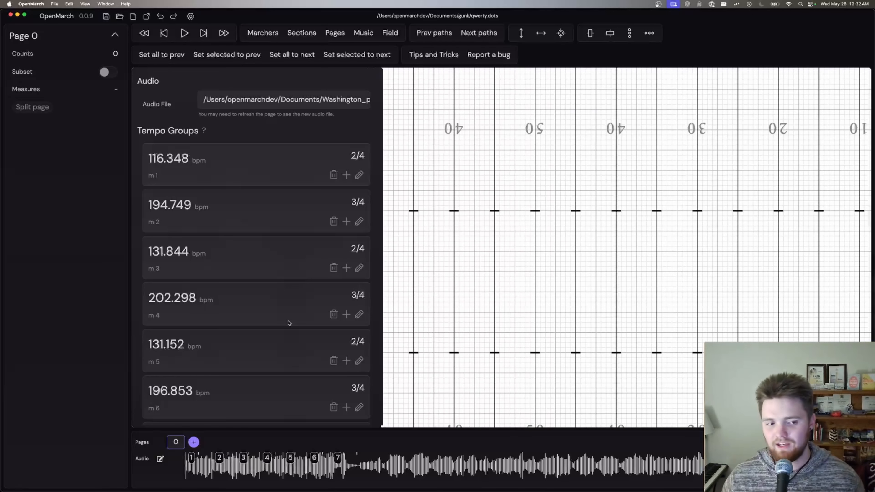
scroll(278, 294, down, 1)
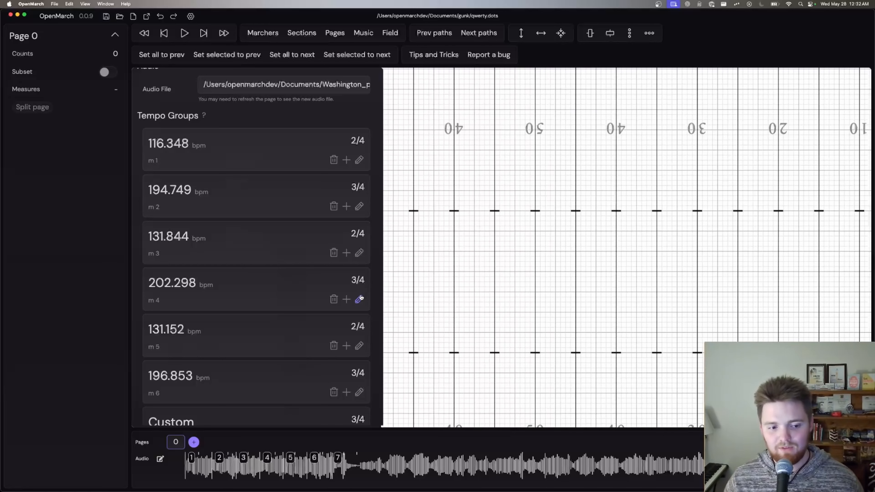
Step: Name the measure 5 tempo group A, set its tempo to 131 bpm, save it, and close the music settings
click(358, 345)
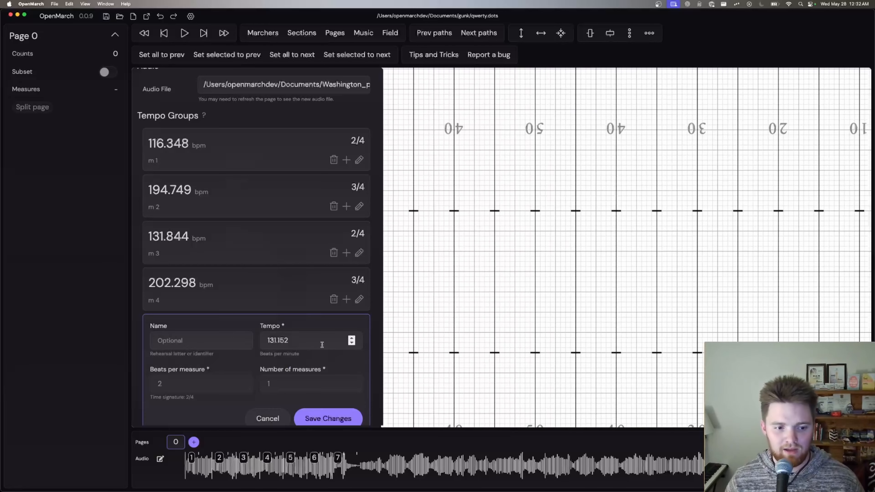
click(210, 344)
text(A)
key(Tab)
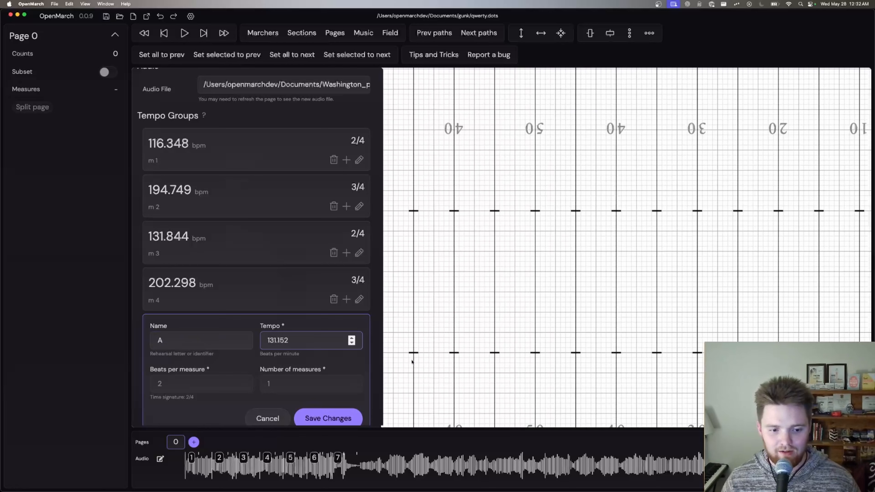
scroll(323, 407, down, 1)
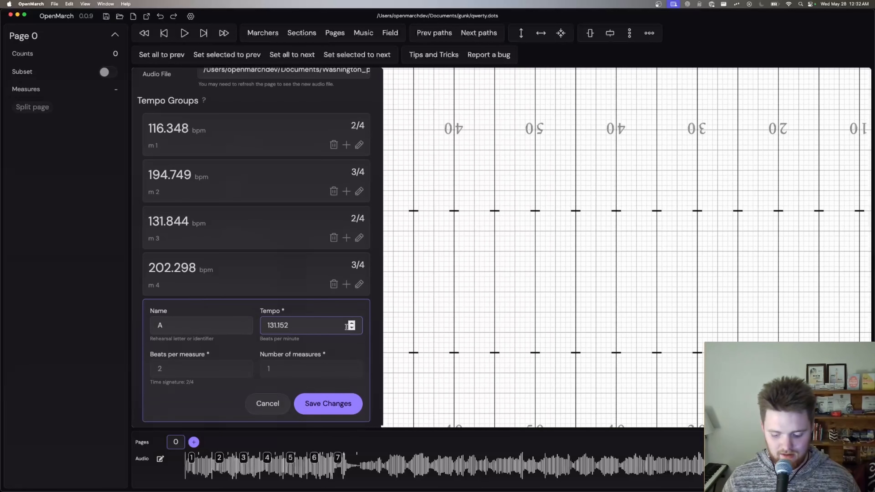
key(BackSpace)
key(BackSpace)
key(BackSpace)
key(BackSpace)
click(328, 404)
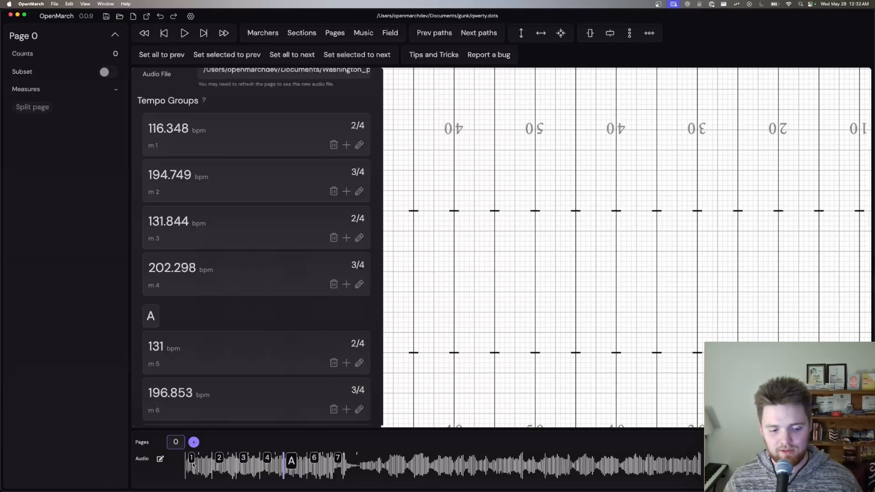
scroll(304, 303, up, 3)
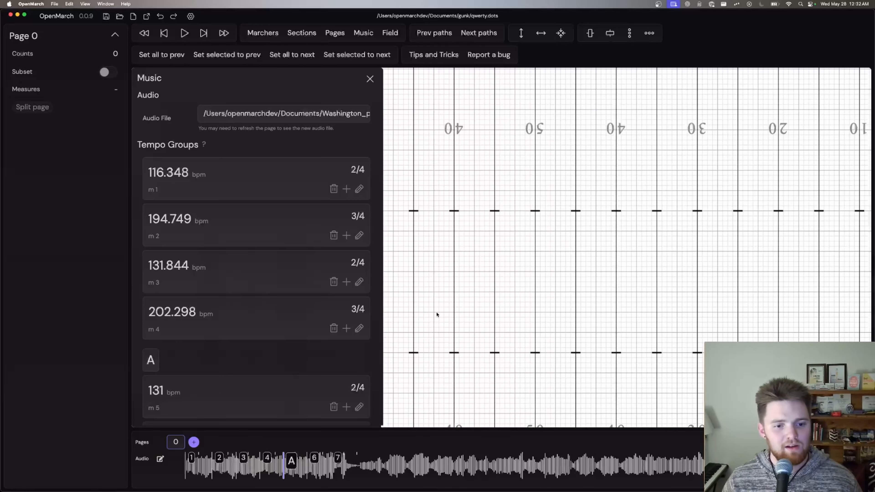
scroll(334, 343, down, 10)
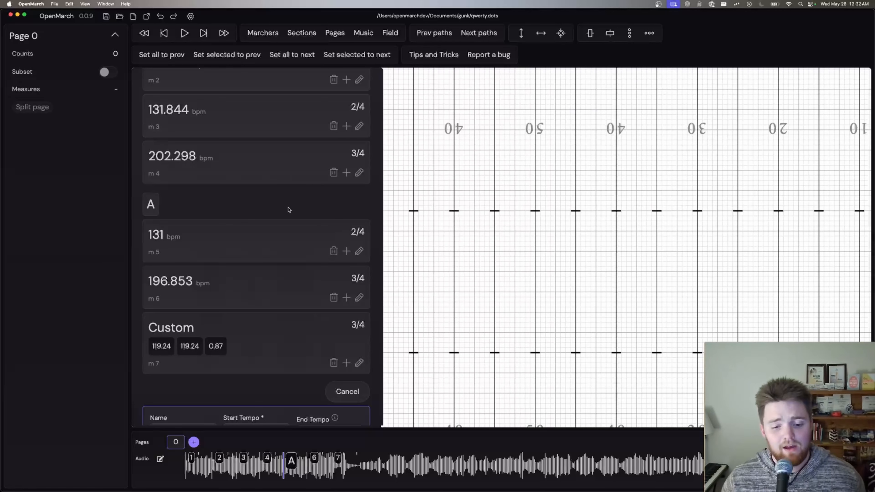
click(422, 192)
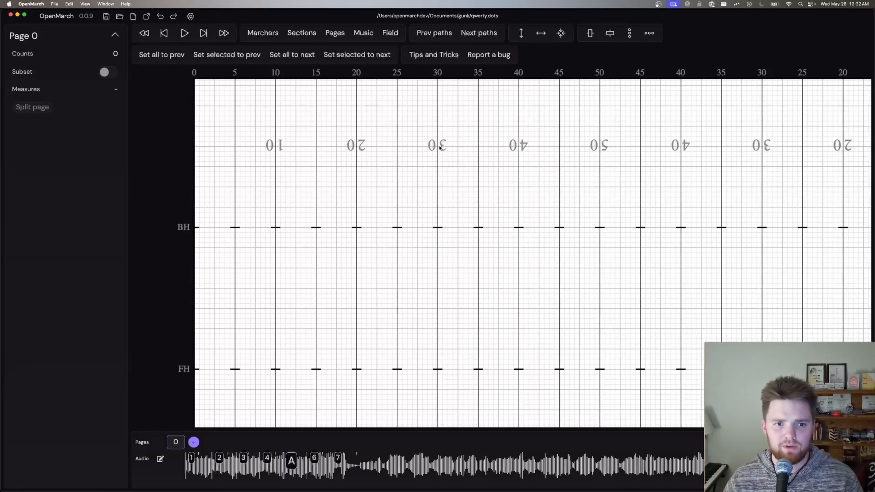
Step: Add a section style for Clarinet and view its fill color options without changing them
click(308, 34)
click(341, 125)
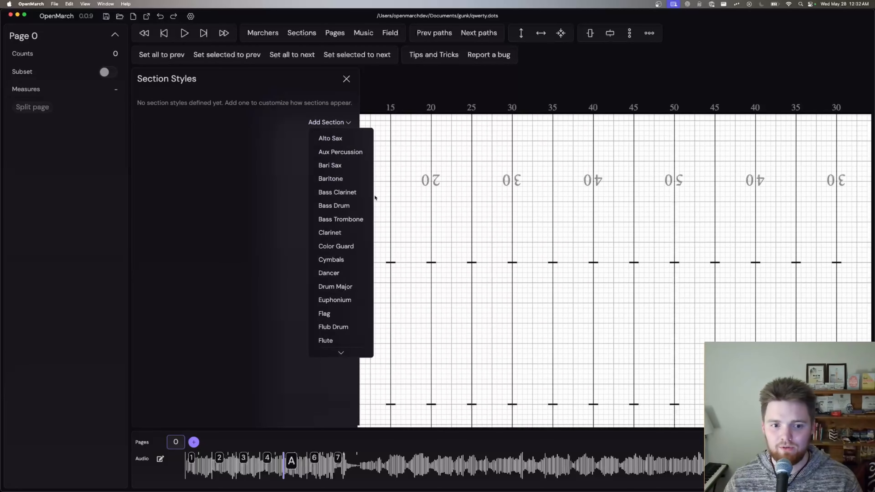
scroll(346, 241, down, 1)
scroll(345, 239, up, 1)
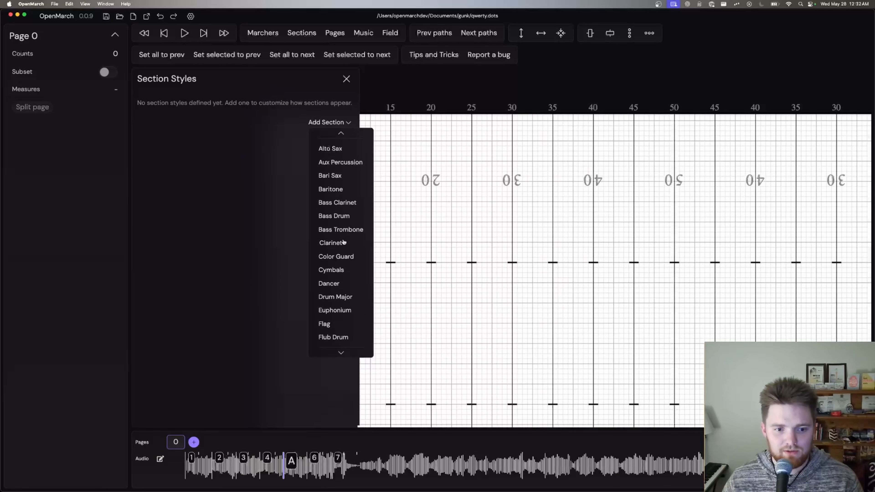
click(344, 235)
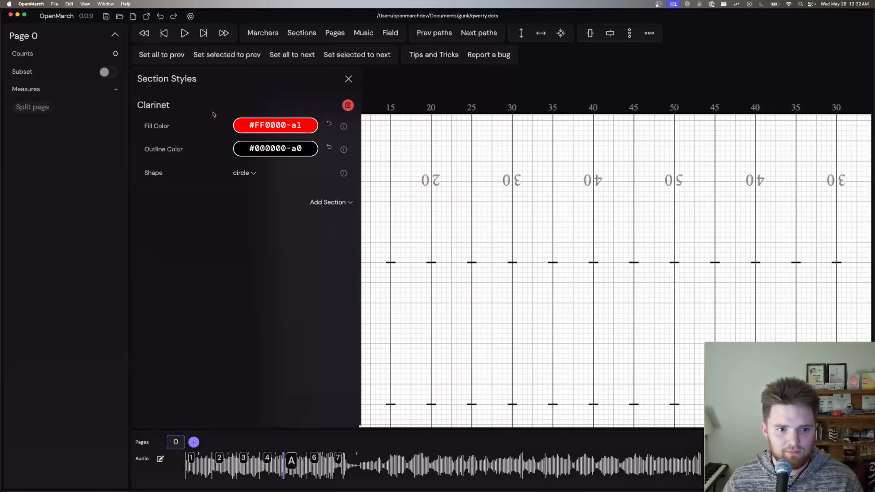
click(284, 127)
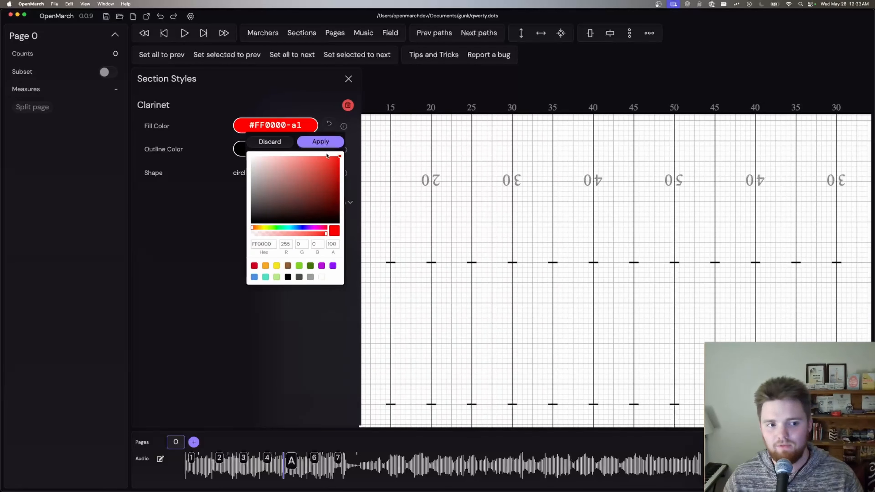
key(Escape)
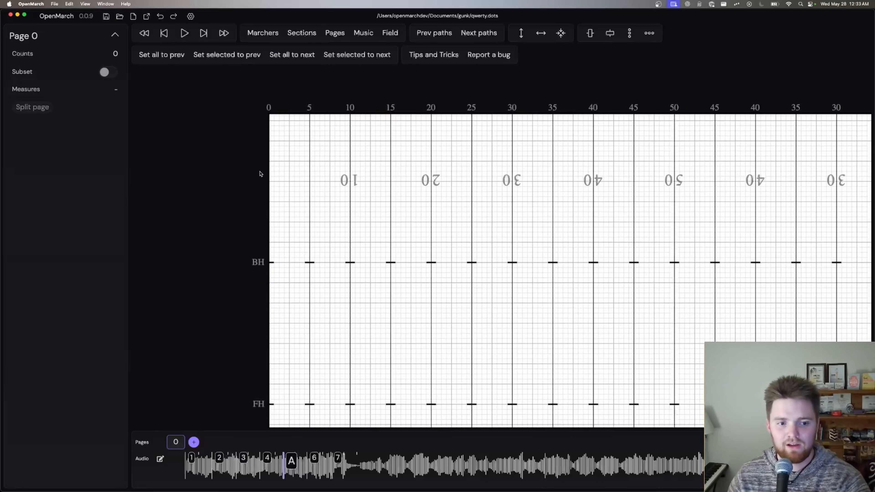
Step: Review the Clarinet section style and the list of sections available to add, and close the section styles
click(302, 33)
click(272, 145)
click(337, 203)
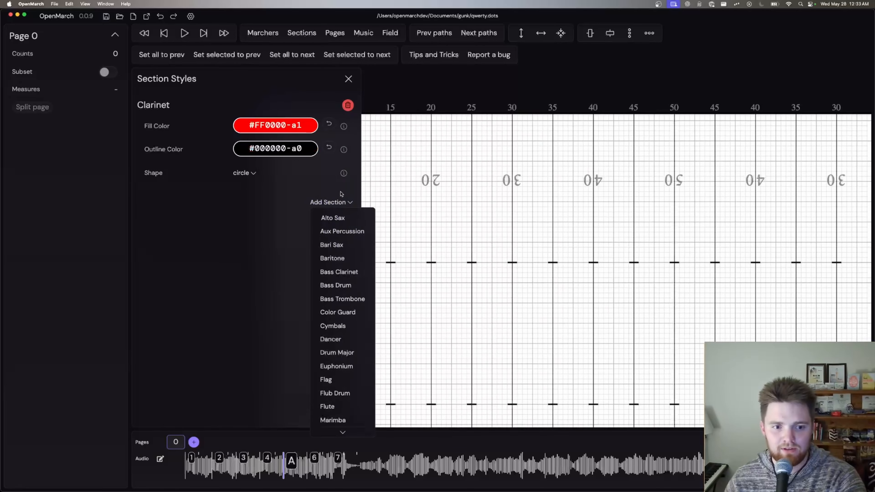
click(547, 137)
click(348, 78)
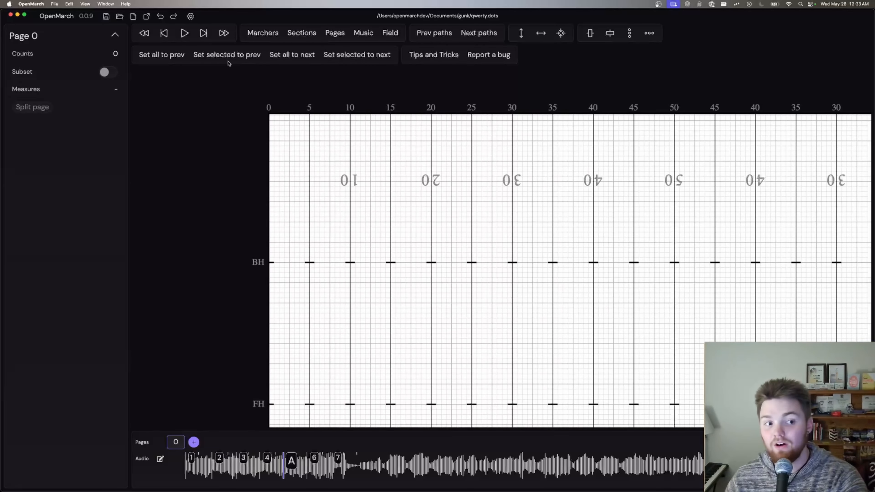
Step: View the export options for coordinate sheets and drill charts, and cancel the export
click(146, 16)
click(372, 150)
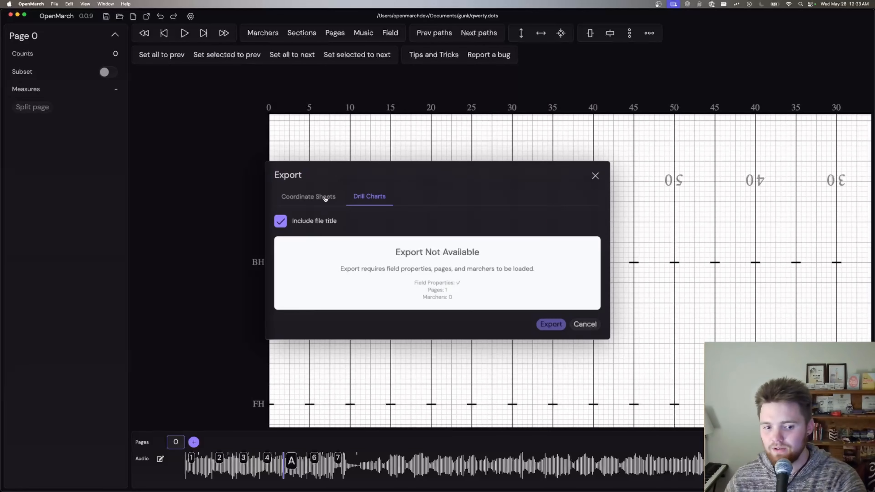
click(325, 199)
click(364, 150)
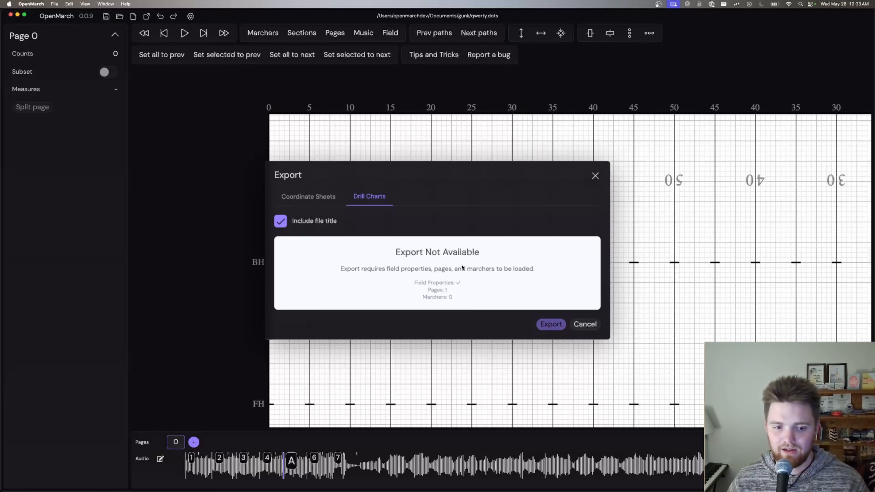
click(584, 324)
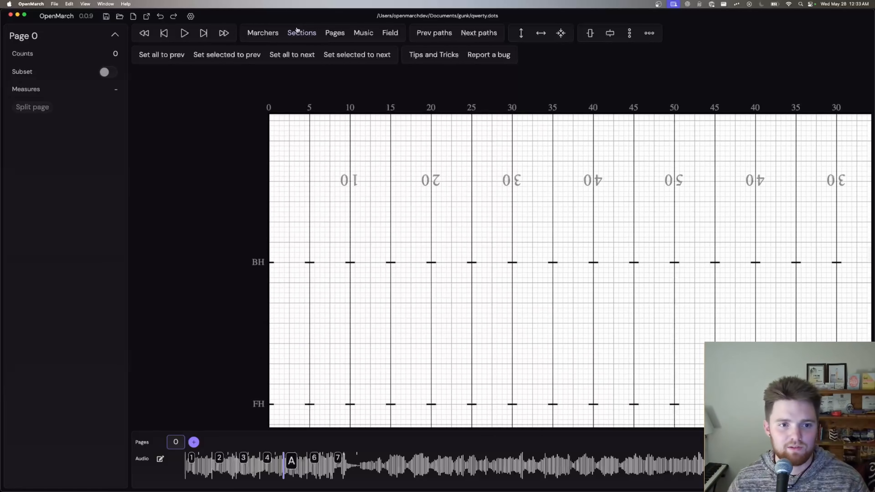
Step: Create one marcher in the Piccolo section with drill prefix P and number 1, and close the marchers list
click(263, 33)
click(198, 81)
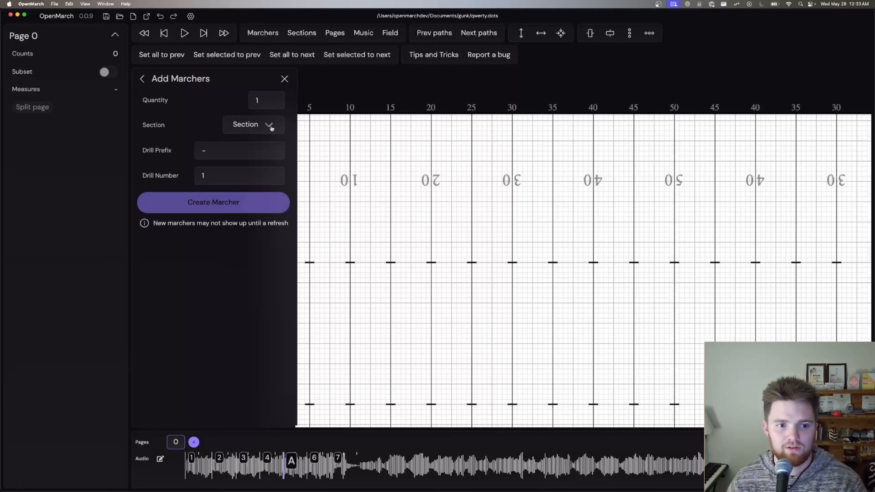
click(254, 124)
click(245, 151)
click(214, 202)
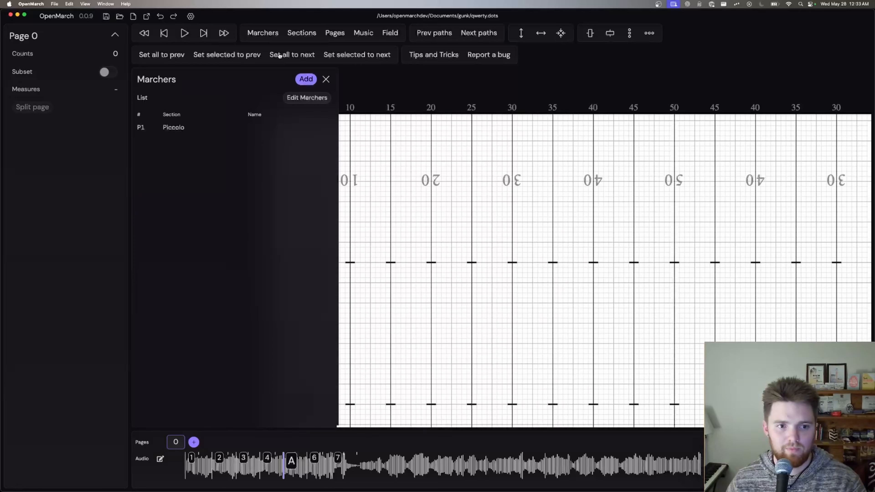
click(328, 81)
Step: View the drill charts export preview and close the export dialog without exporting
click(147, 17)
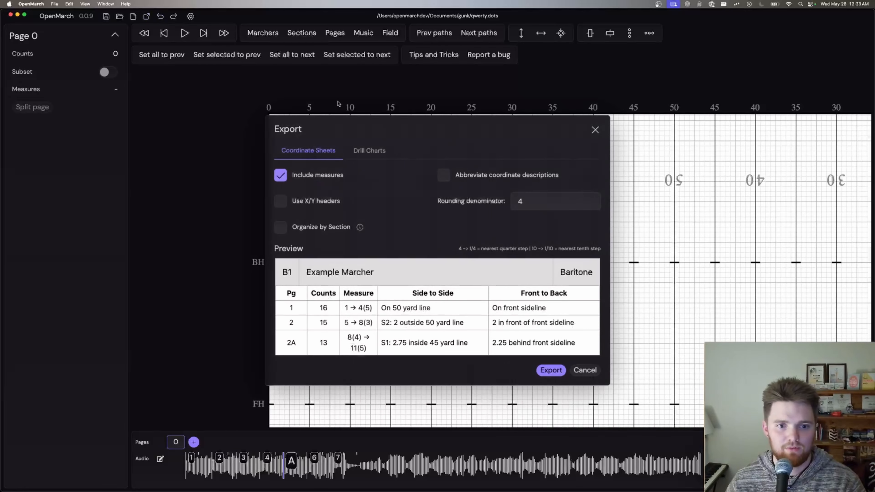
click(360, 146)
click(498, 294)
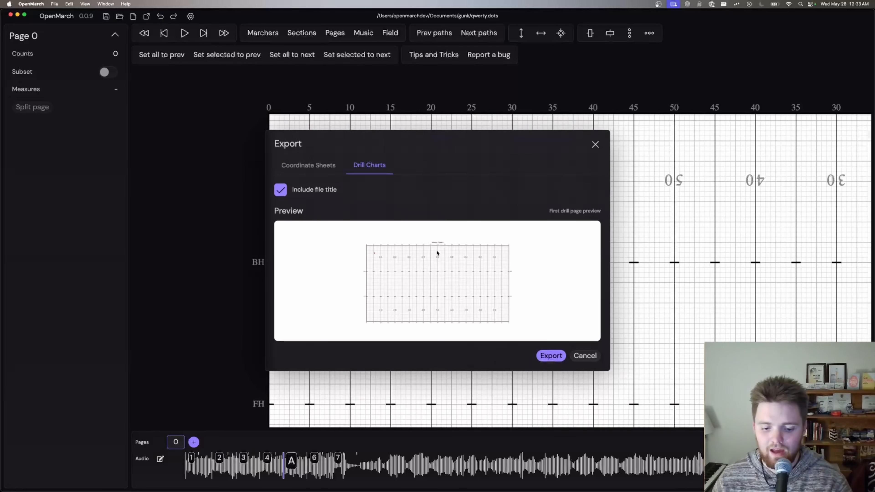
click(595, 144)
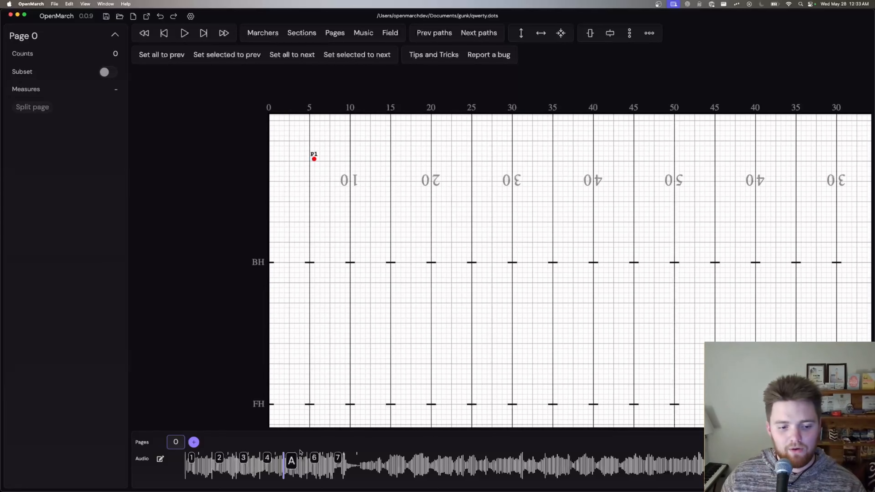
Step: Add pages 1 and 2 to the drill timeline and enlarge the interface
click(195, 442)
click(275, 444)
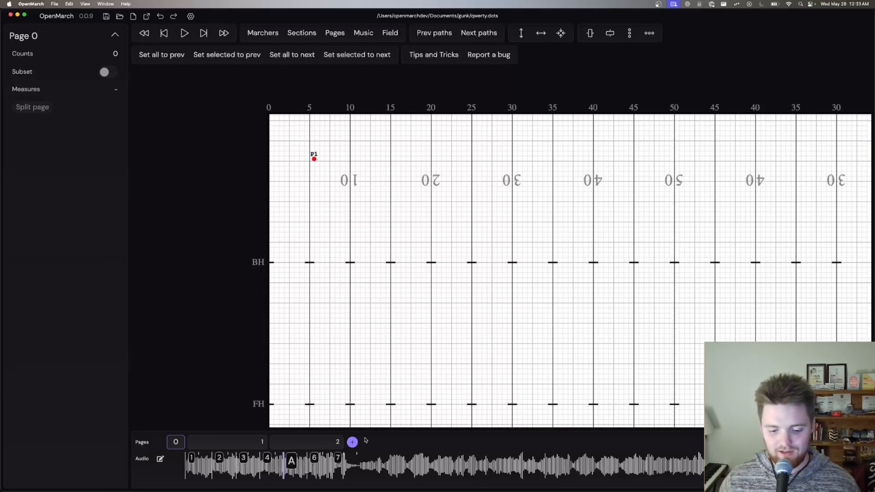
key(super+equal)
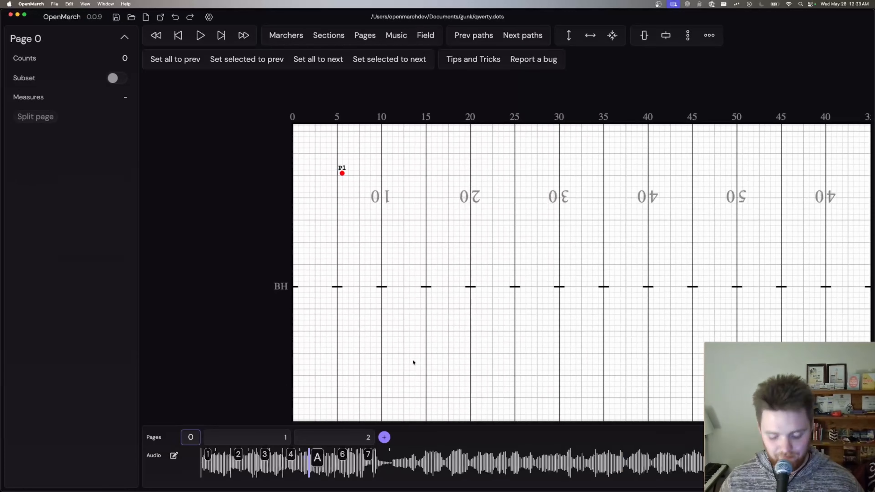
key(super+equal)
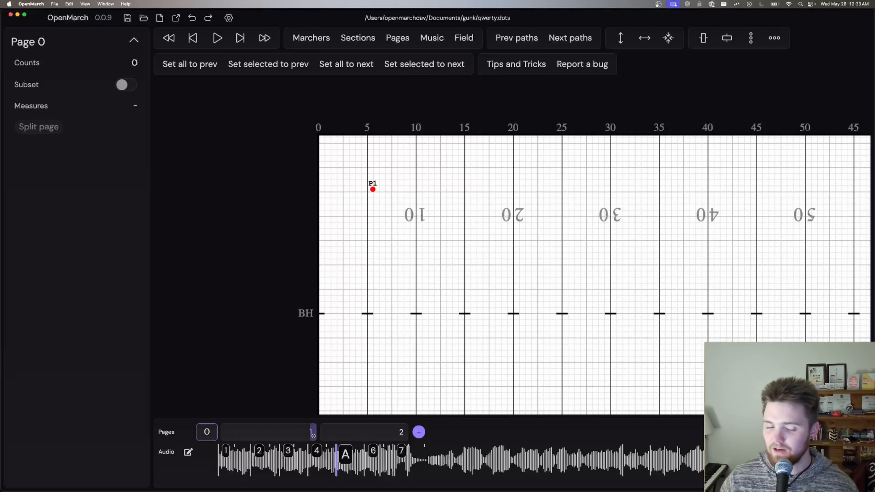
Step: Shorten page 1 to 8 counts and page 2 to 5 counts on the timeline, with a page 3 added after them
mouse_move(314, 434)
mouse_down()
mouse_move(326, 431)
mouse_move(281, 433)
mouse_move(313, 432)
mouse_move(303, 433)
mouse_up()
click(343, 434)
click(273, 434)
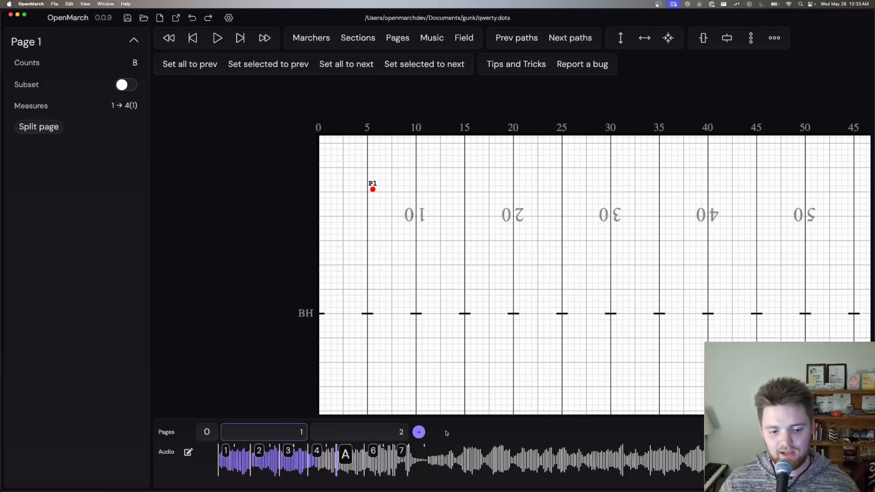
click(350, 429)
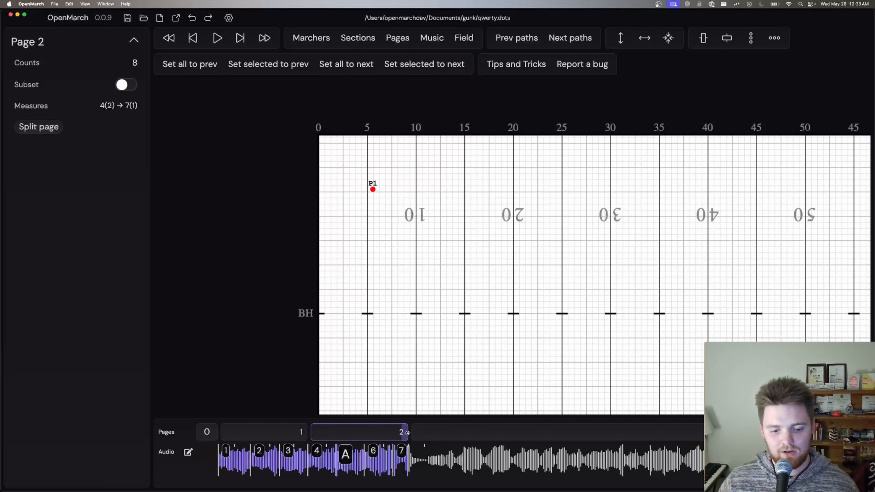
drag(406, 432, 352, 438)
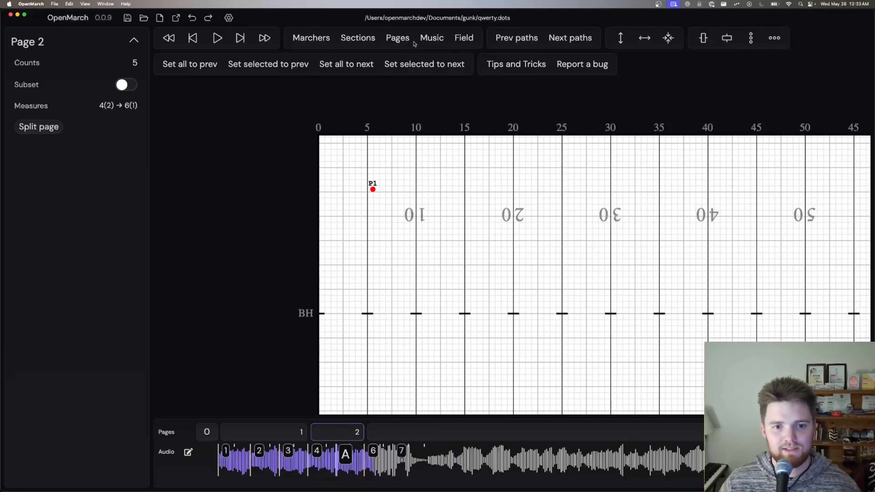
Step: Review the pages list, open page 1's counts for editing, and close the list without changes
click(396, 38)
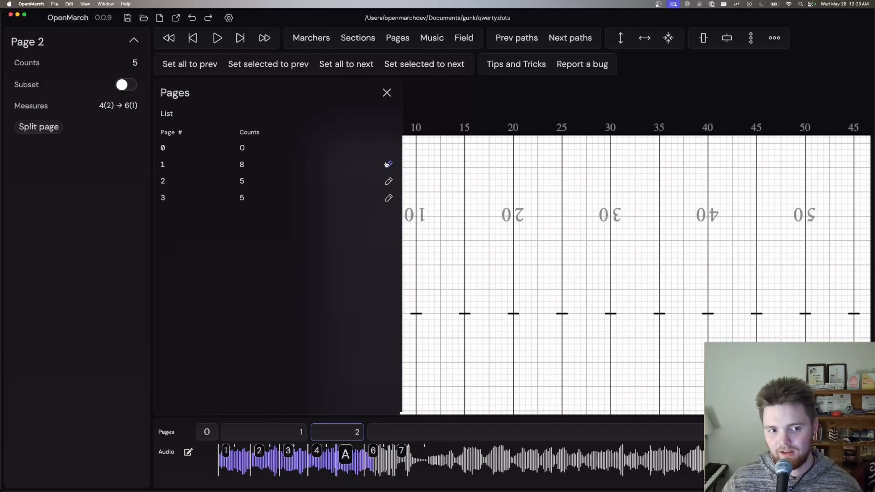
click(387, 164)
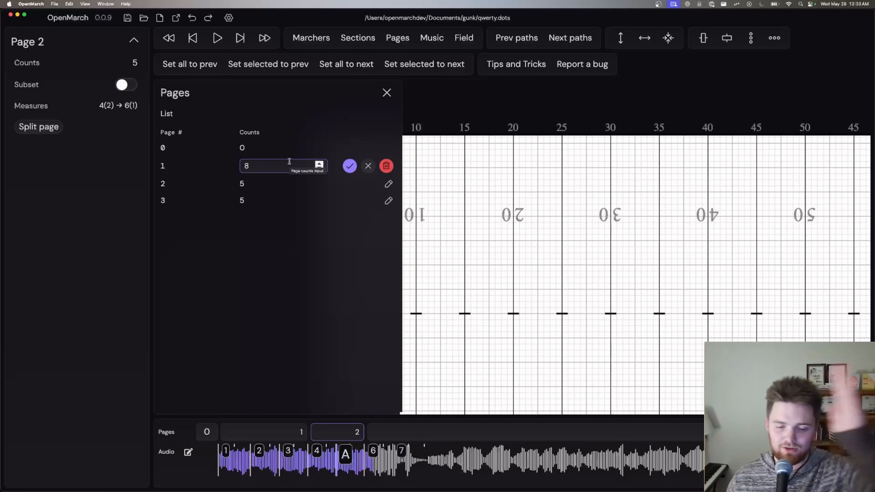
click(391, 94)
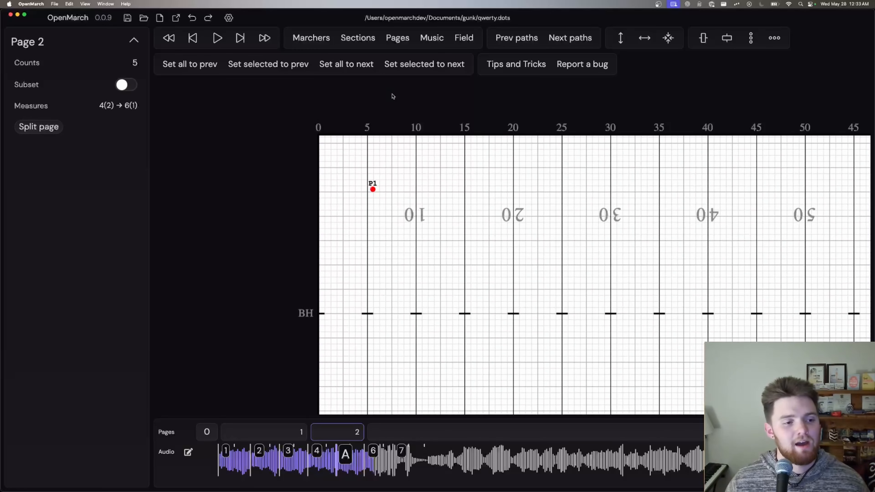
Step: Split page 1 into two pages
click(279, 434)
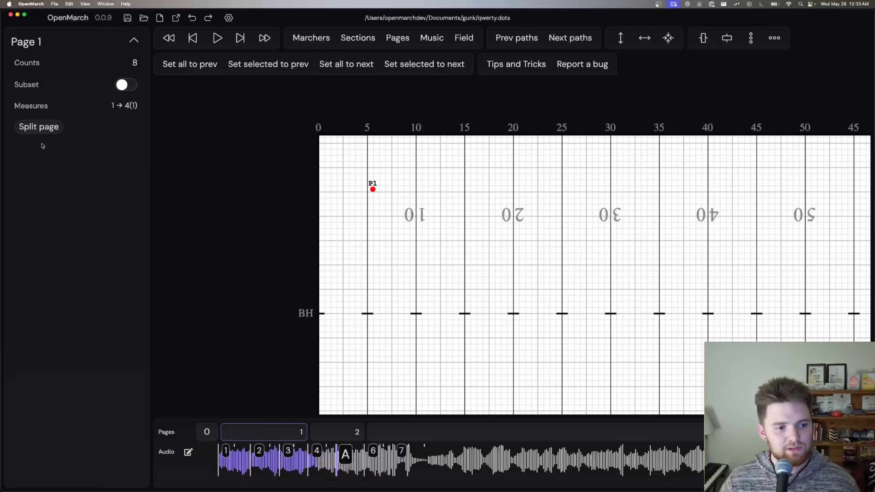
click(34, 125)
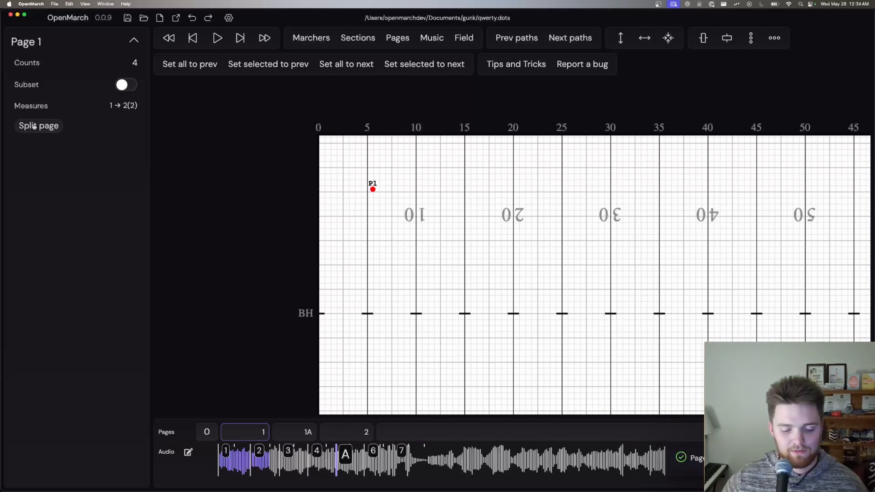